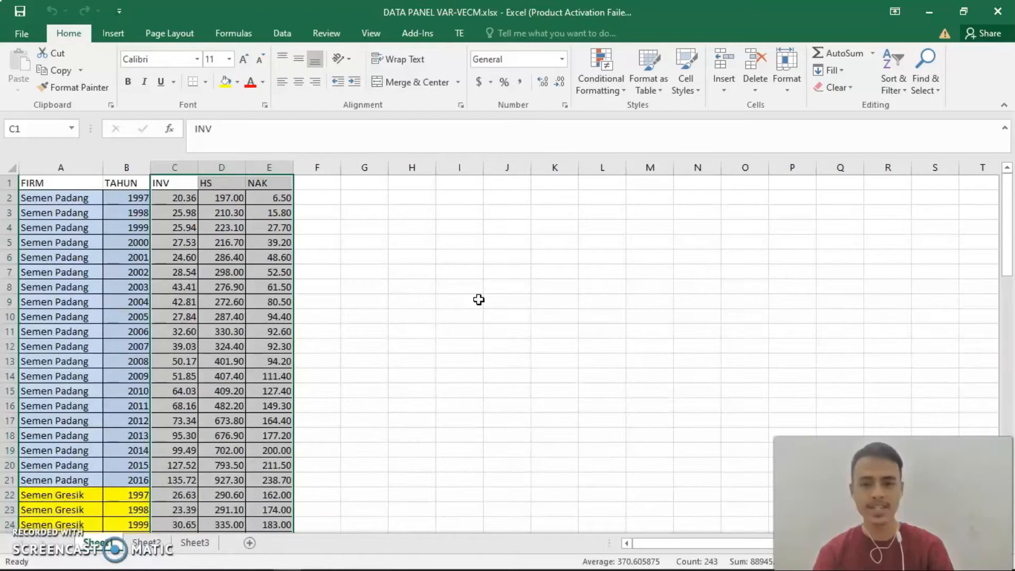
Look through the firm, year and variable data on Sheet1 down to the last Semen Bosowa row
left_click(460, 271)
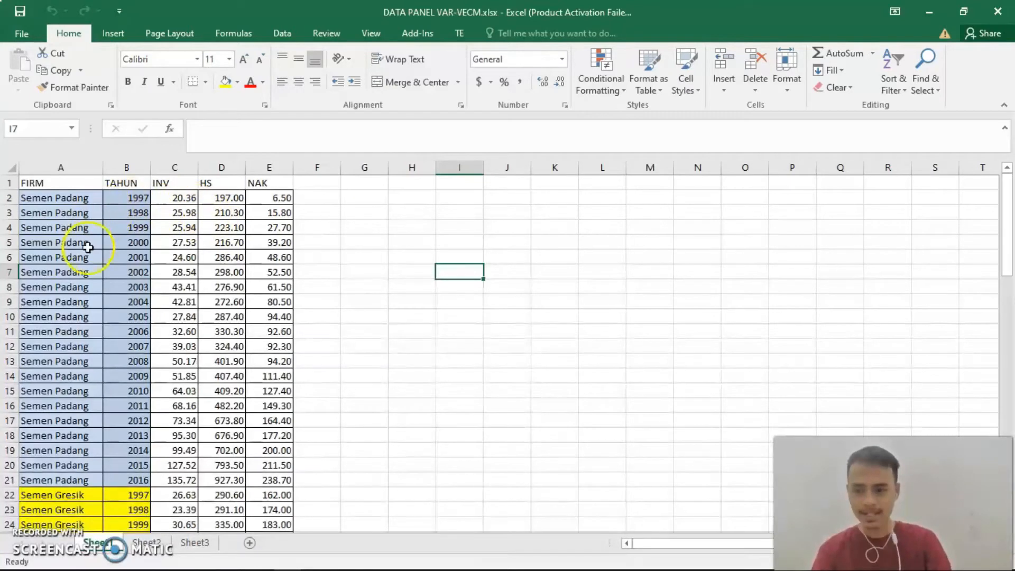
scroll(87, 275, "down", 6)
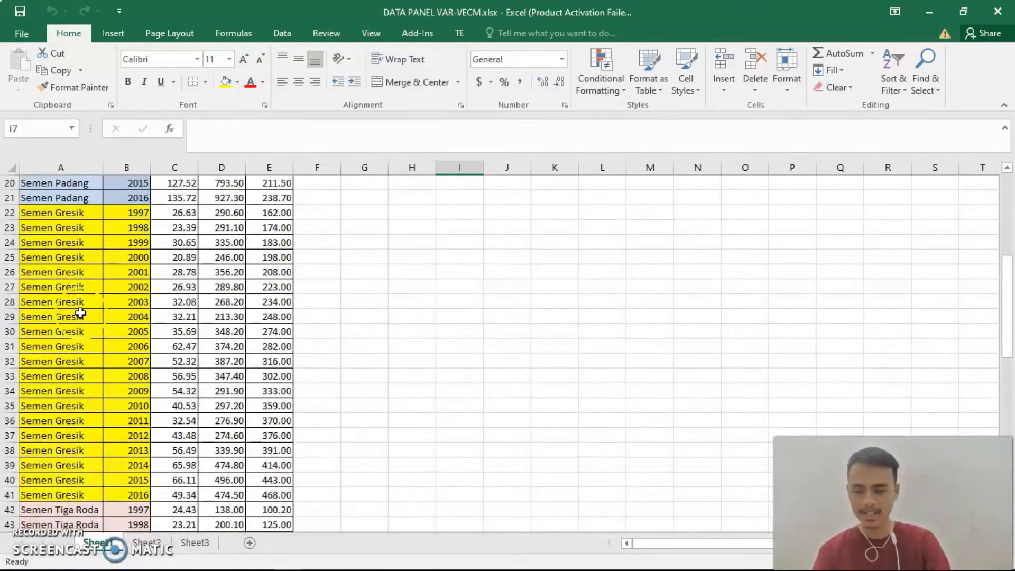
scroll(82, 312, "down", 19)
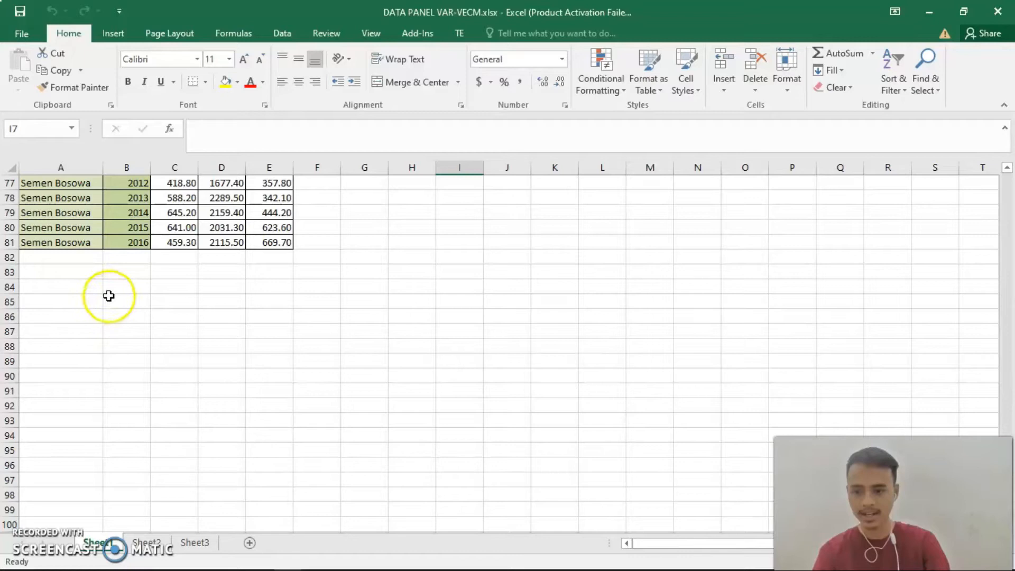
scroll(211, 275, "up", 20)
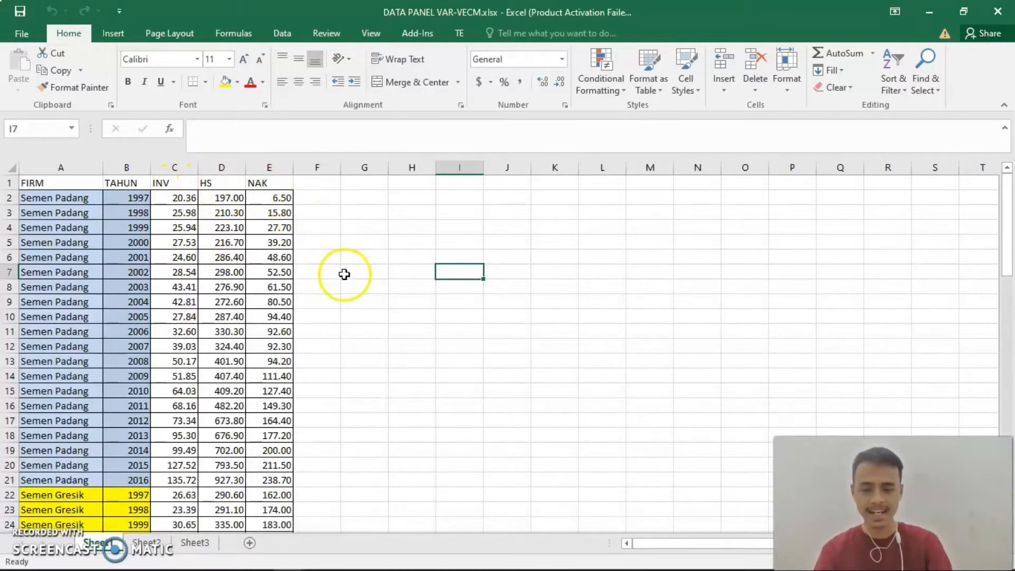
Switch to EViews and start a new workfile with the Balanced Panel structure type
mouse_move(299, 566)
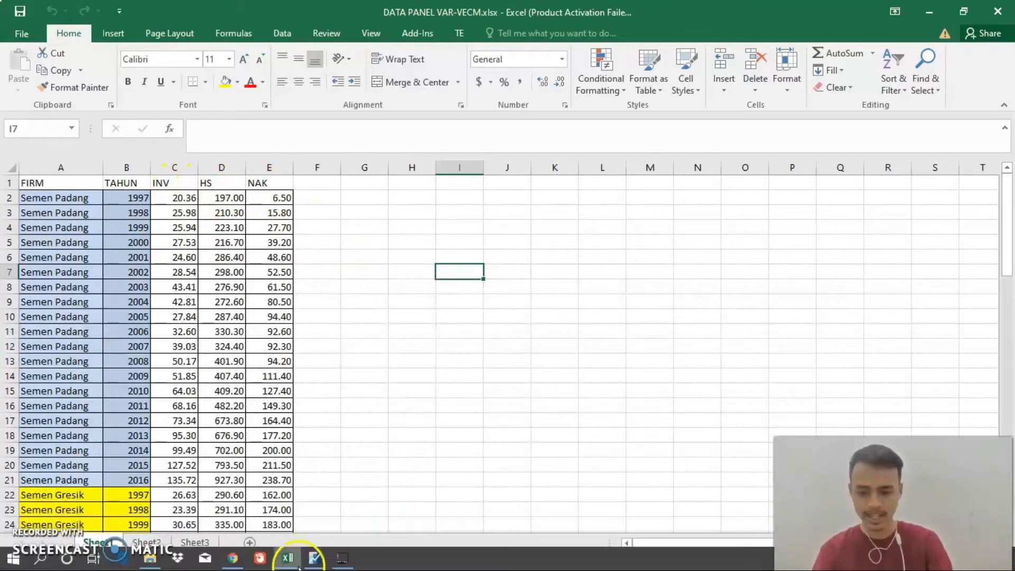
left_click(373, 453)
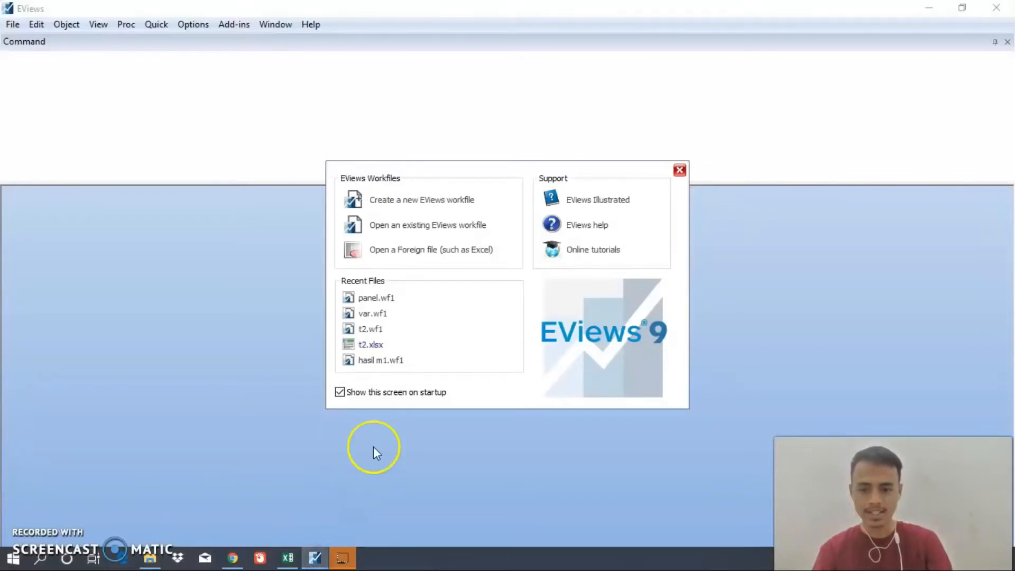
left_click(406, 200)
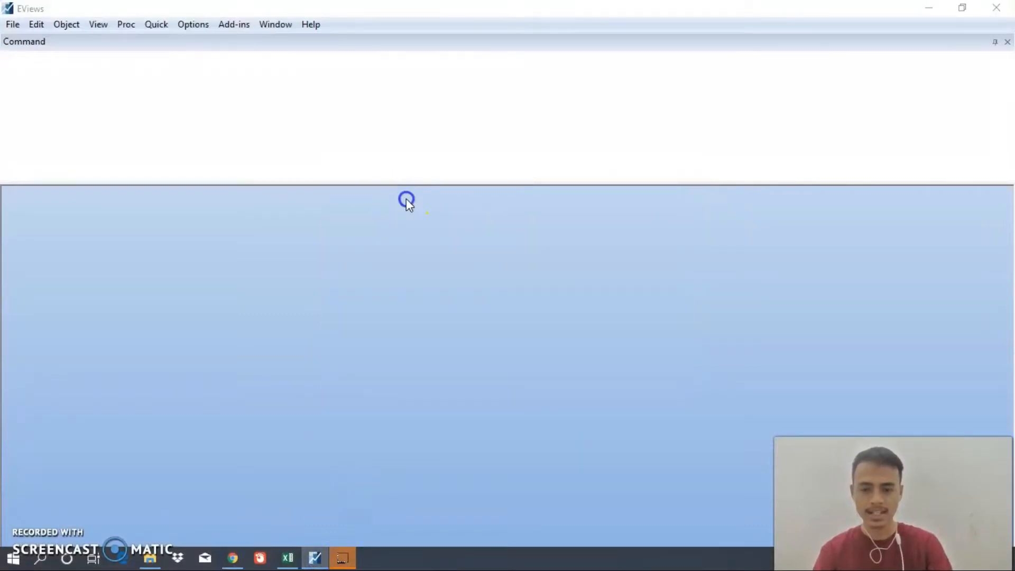
left_click(424, 208)
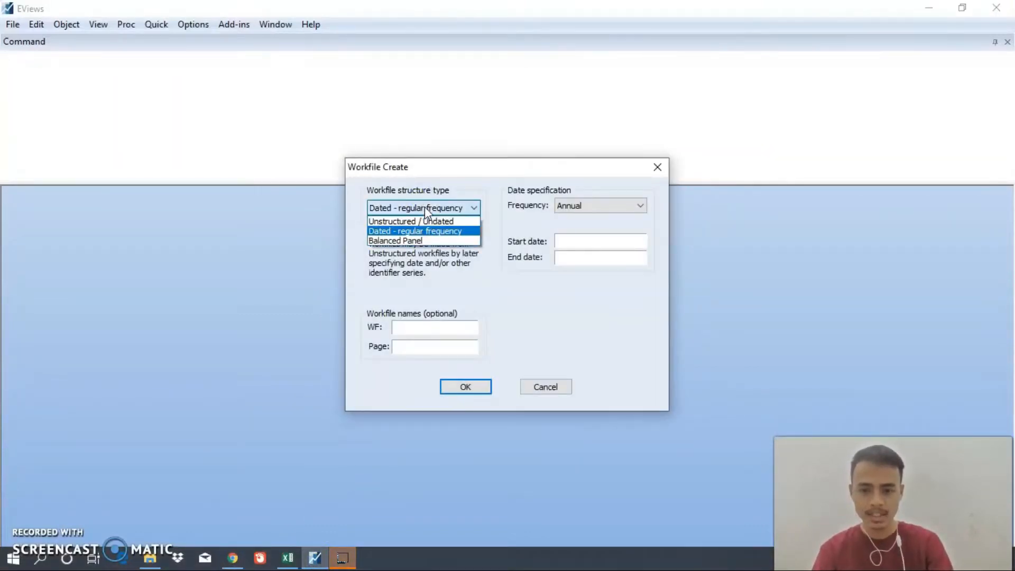
left_click(411, 239)
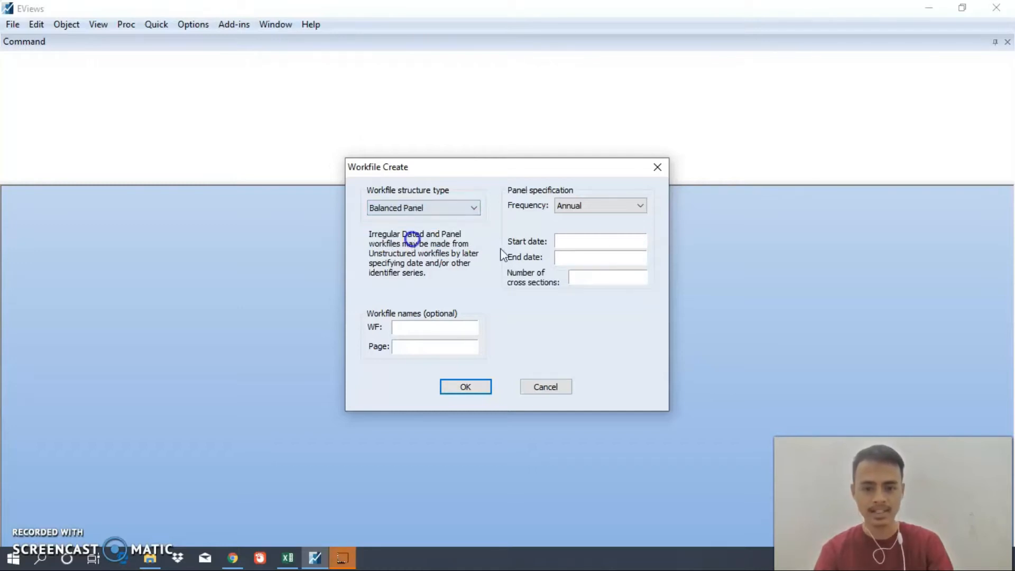
Set the start date to 1997, the end date to 2016 and the number of cross sections to 4, and create the workfile
left_click(580, 241)
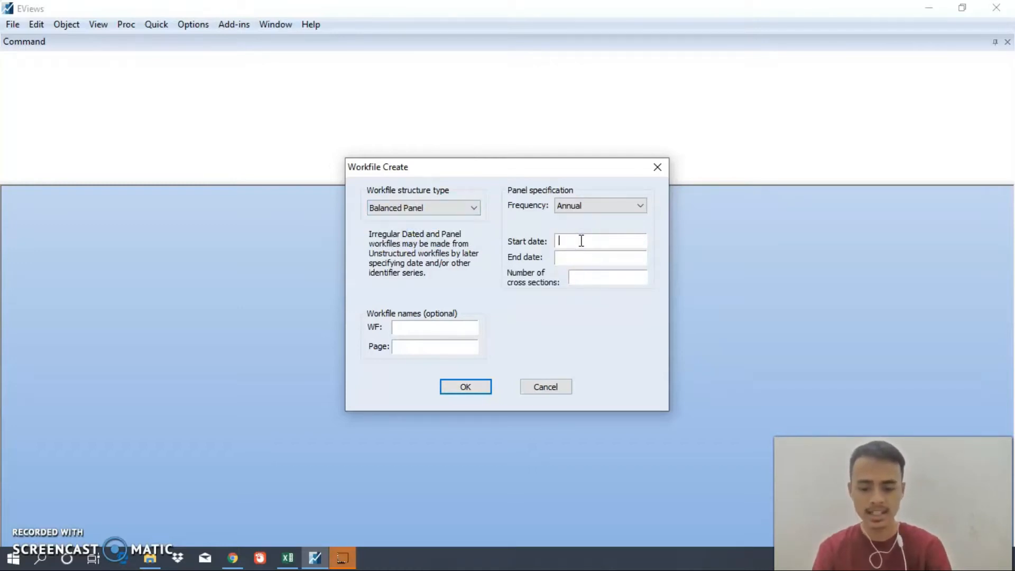
type("1997")
left_click(581, 254)
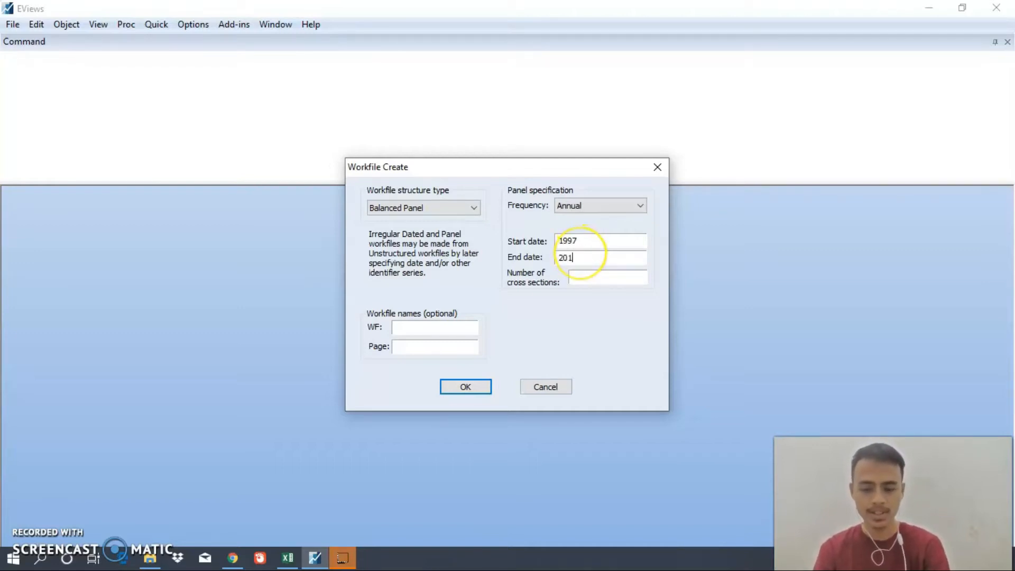
left_click(580, 277)
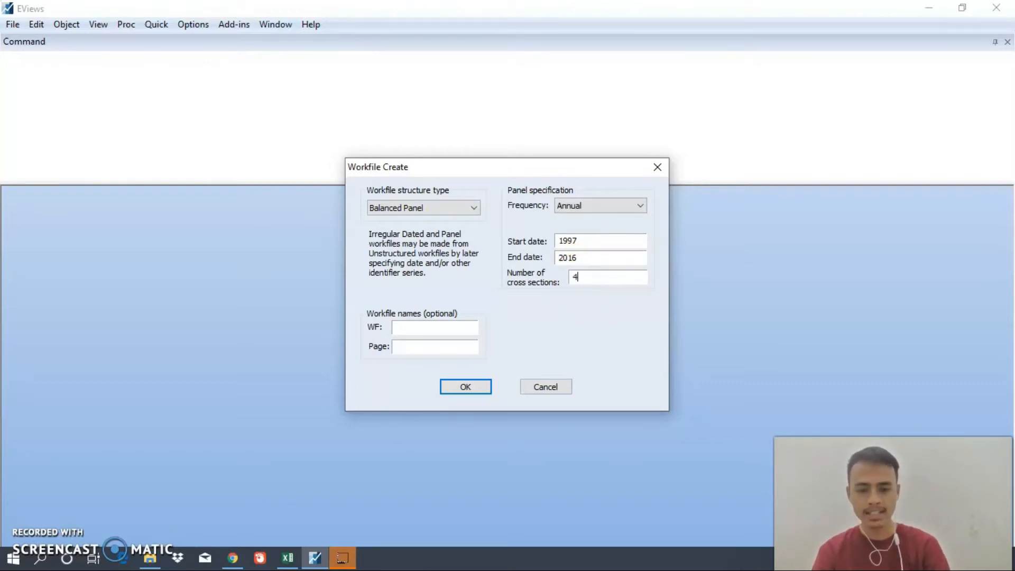
left_click(288, 558)
scroll(170, 385, "down", 13)
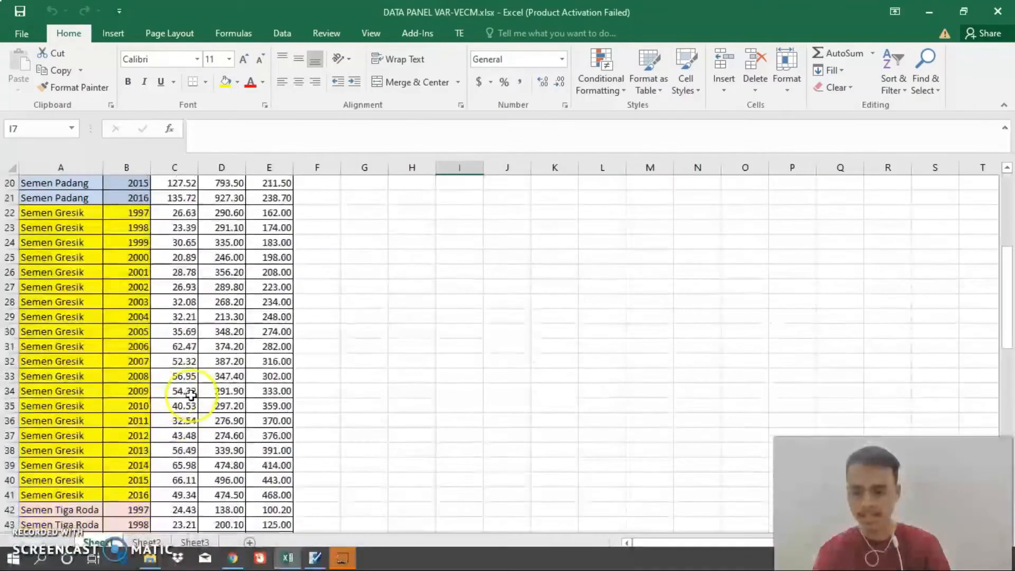
left_click(315, 558)
left_click(464, 388)
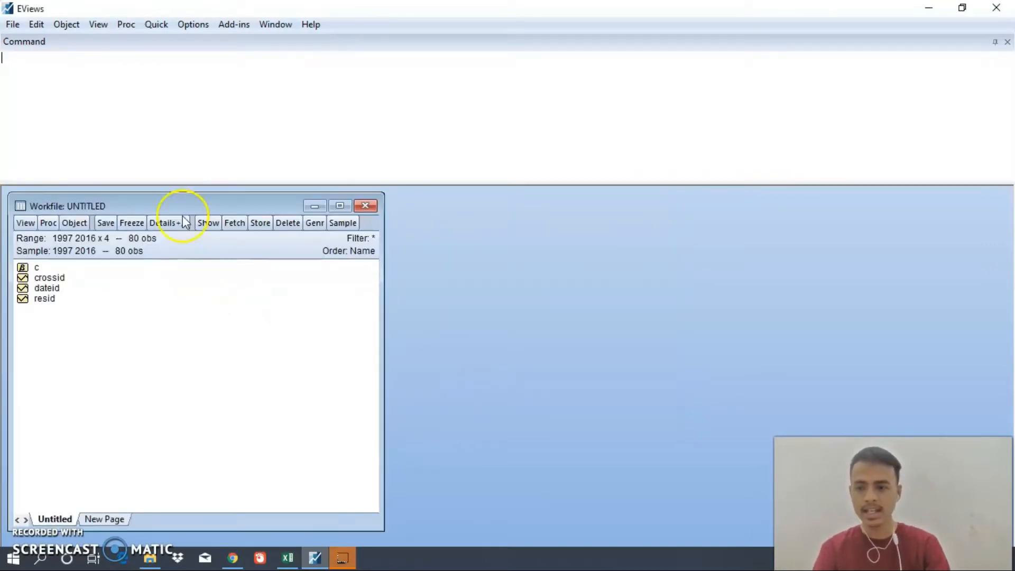
Open an empty group in the new workfile and move its window clear of the workfile's object list
left_click(157, 24)
left_click(201, 108)
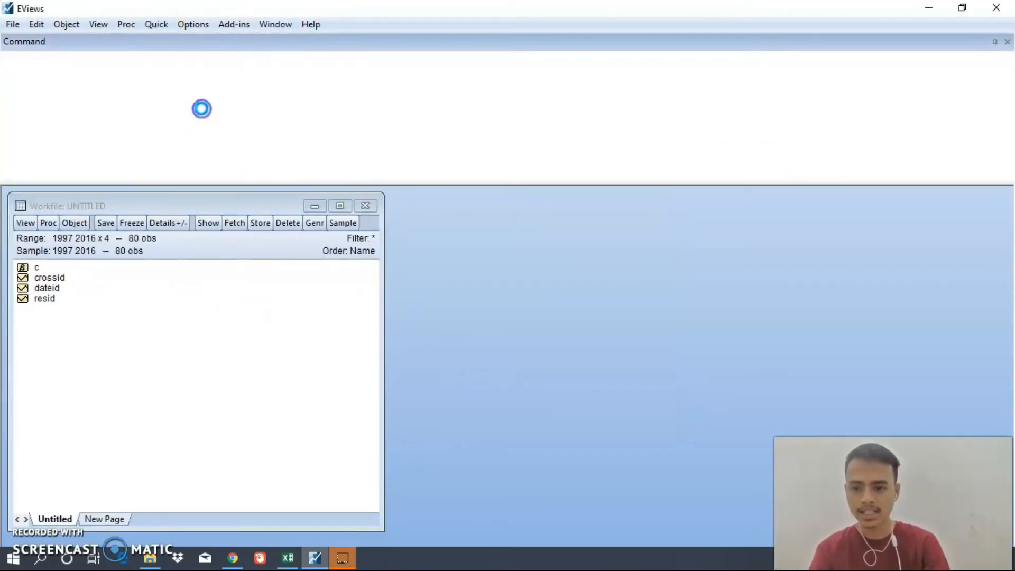
left_click_drag(294, 227, 388, 189)
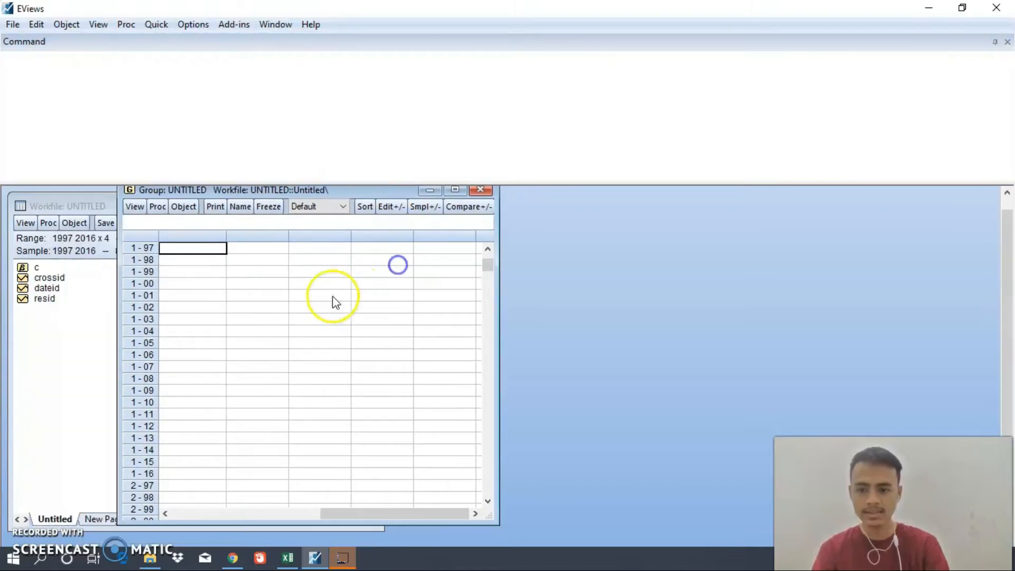
Copy the INV, HS and NAK columns with their headers (C1:E81) from the Excel sheet and paste them into the empty EViews group
left_click(288, 558)
scroll(175, 309, "up", 13)
left_click_drag(171, 183, 277, 491)
key("ctrl+c")
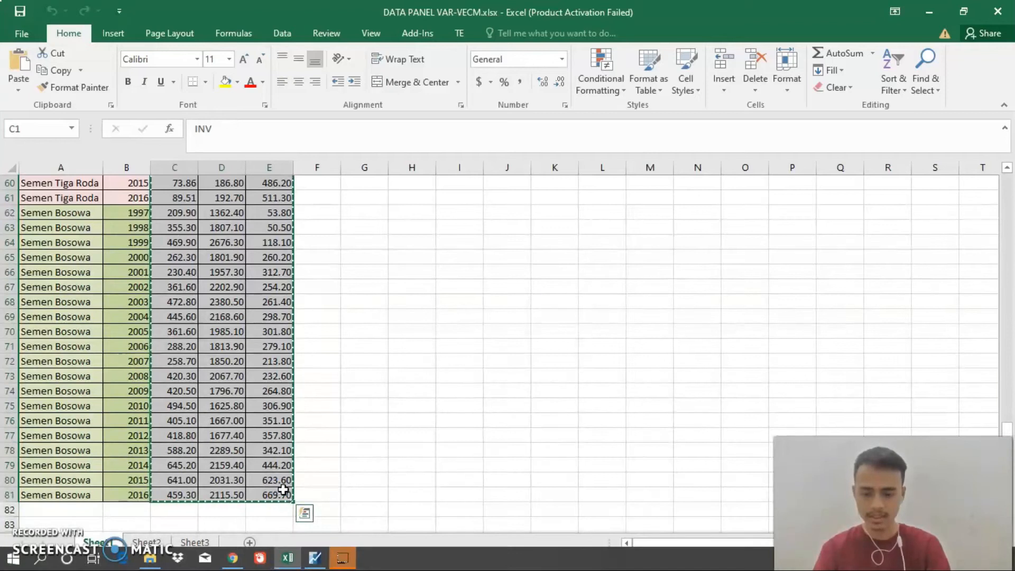
left_click(315, 557)
left_click(186, 248)
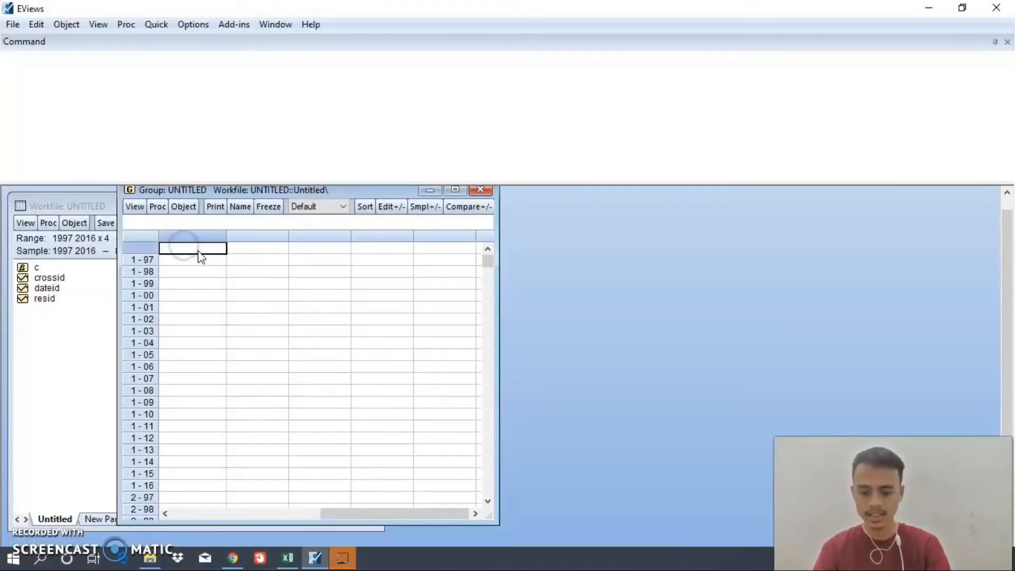
key("ctrl+v")
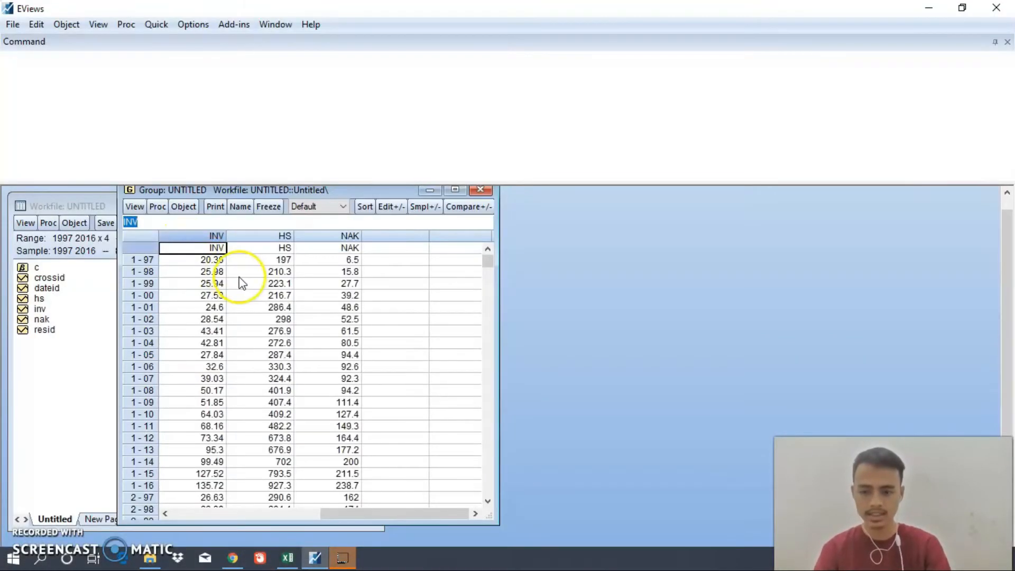
Close the group window and keep the group in the workfile under the name group01
left_click(480, 191)
left_click(599, 269)
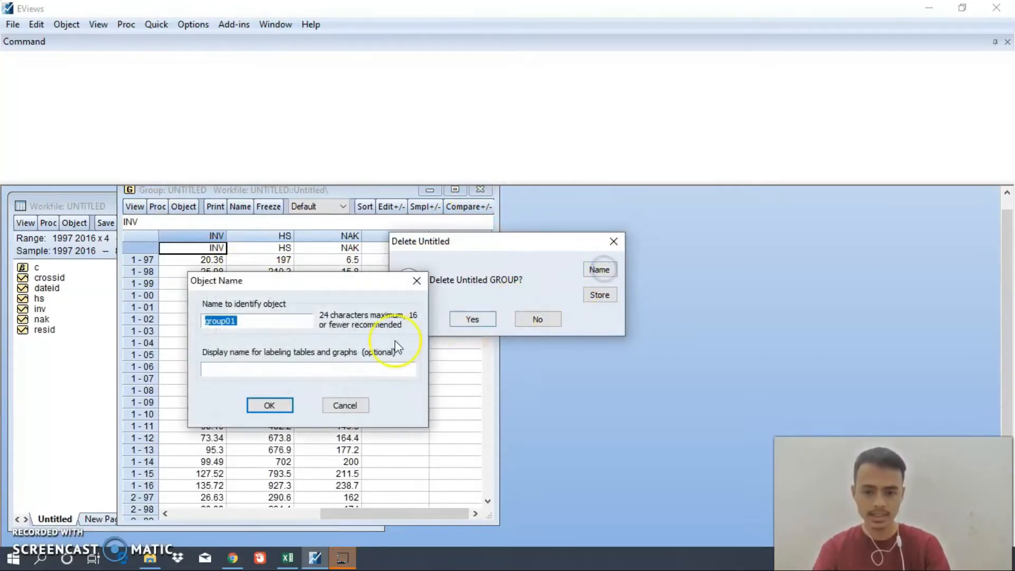
left_click(269, 404)
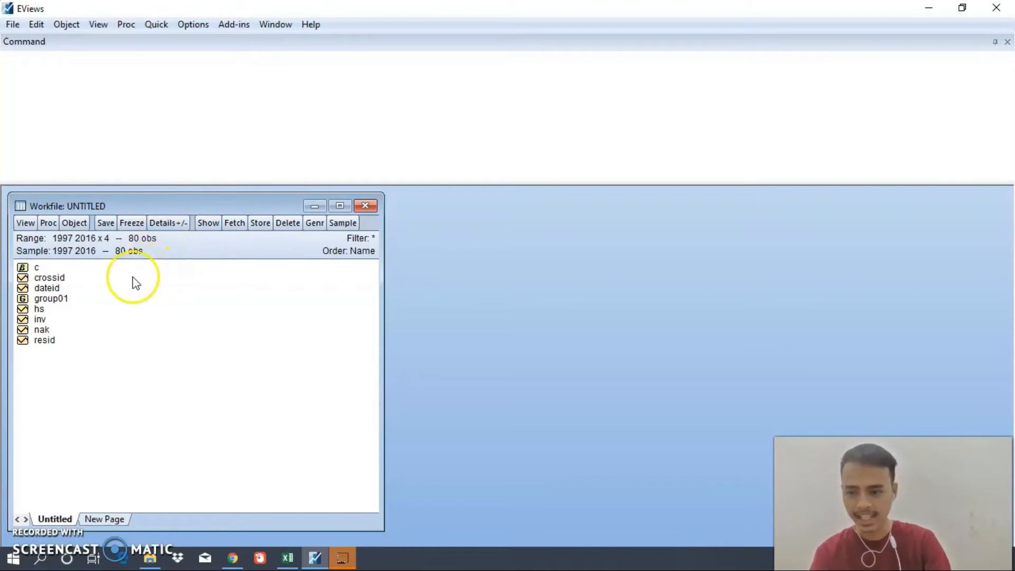
Run a Summary panel unit root test on the inv series at level, with None in the test equation and automatic lag selection
left_click(41, 320)
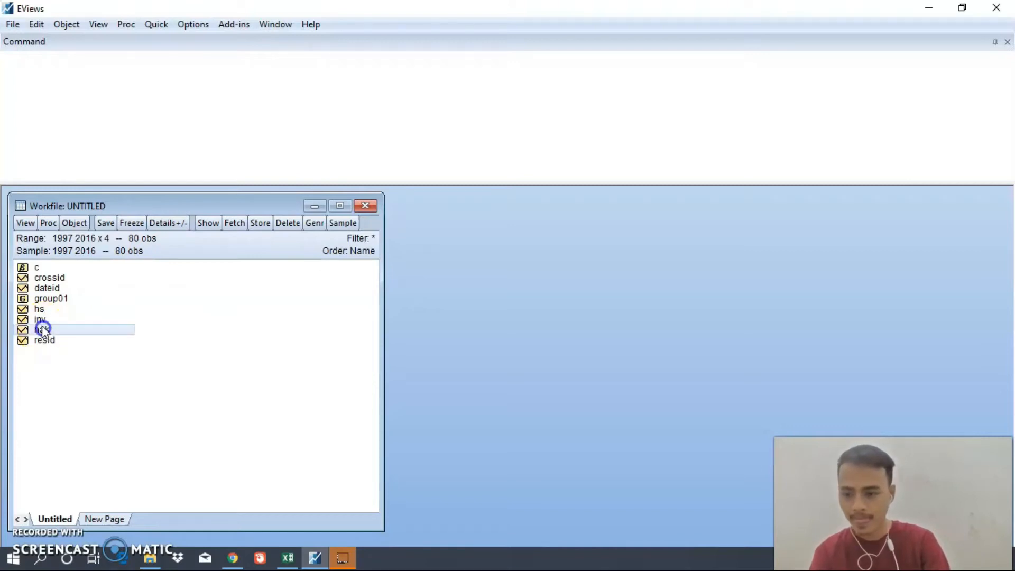
double_click(40, 320)
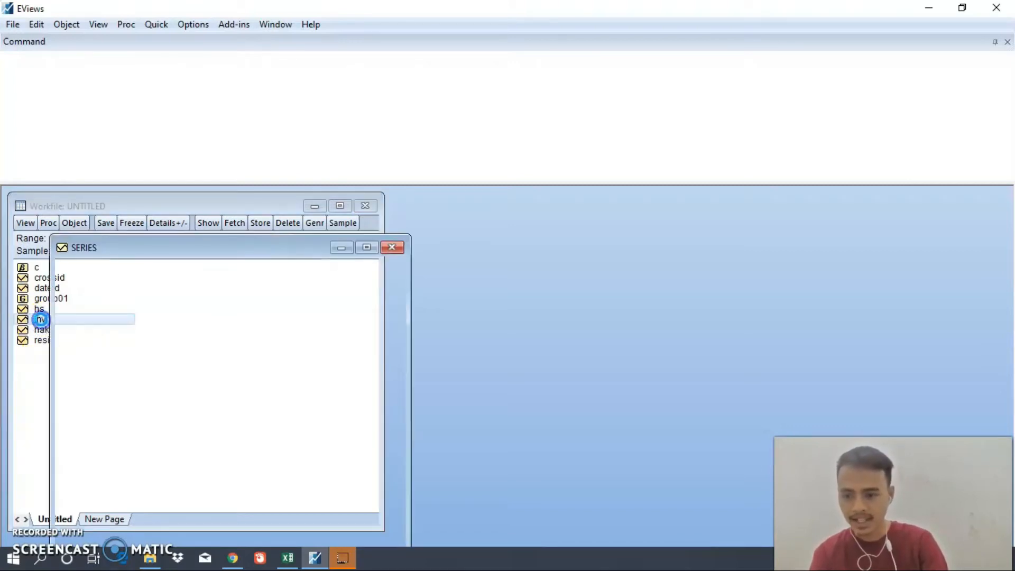
left_click_drag(146, 246, 399, 206)
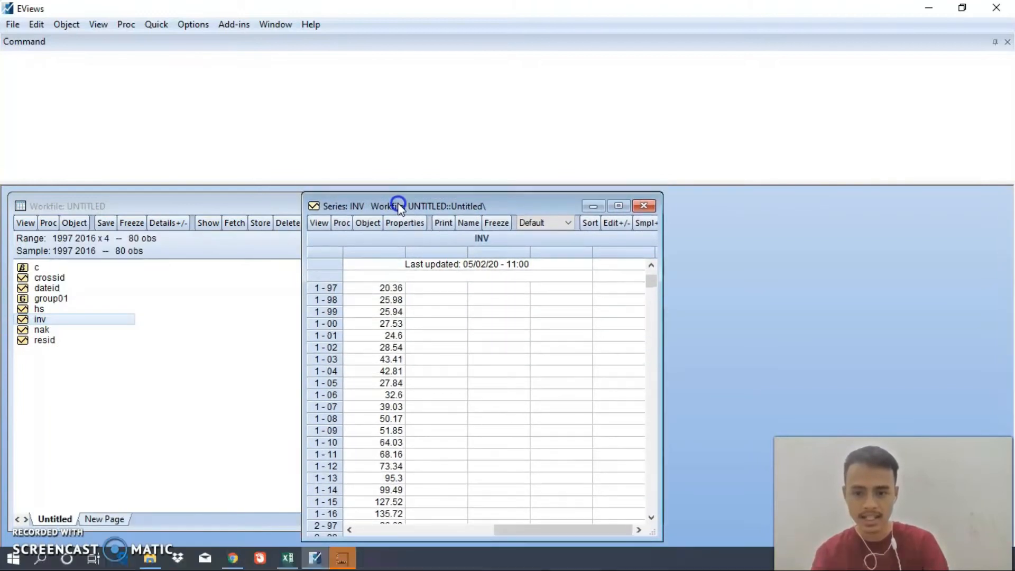
left_click(316, 223)
left_click(357, 382)
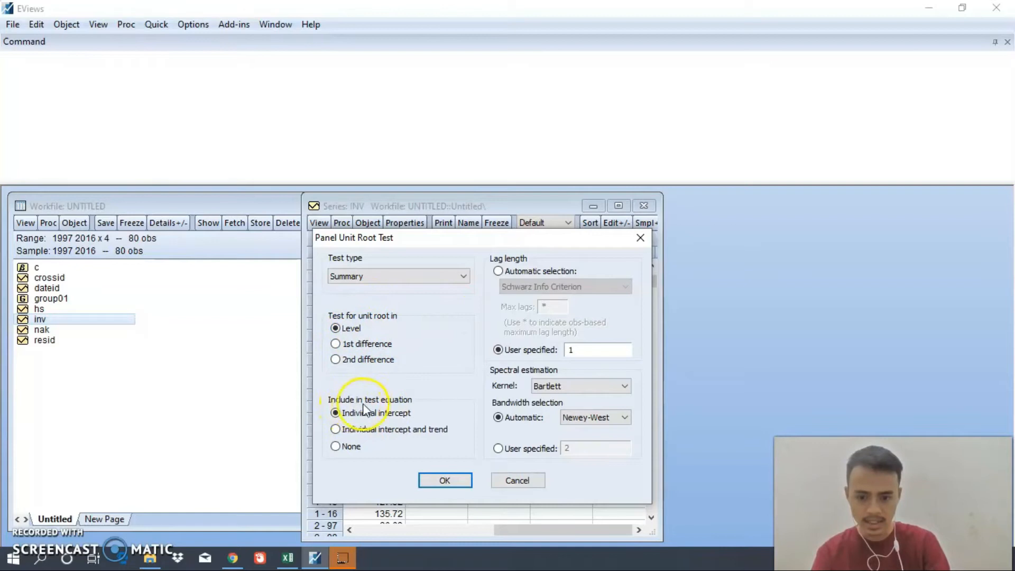
left_click(336, 446)
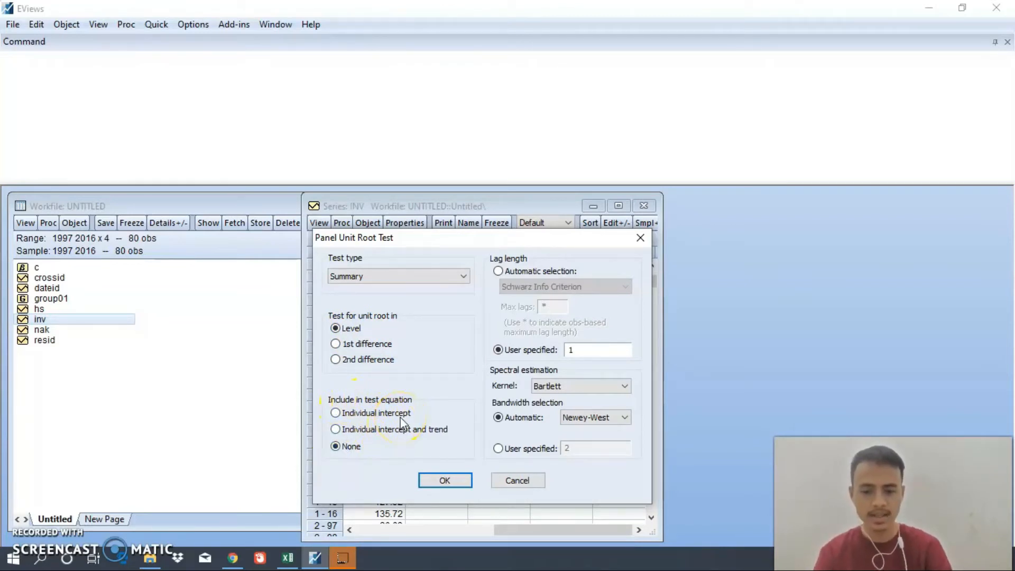
left_click(497, 272)
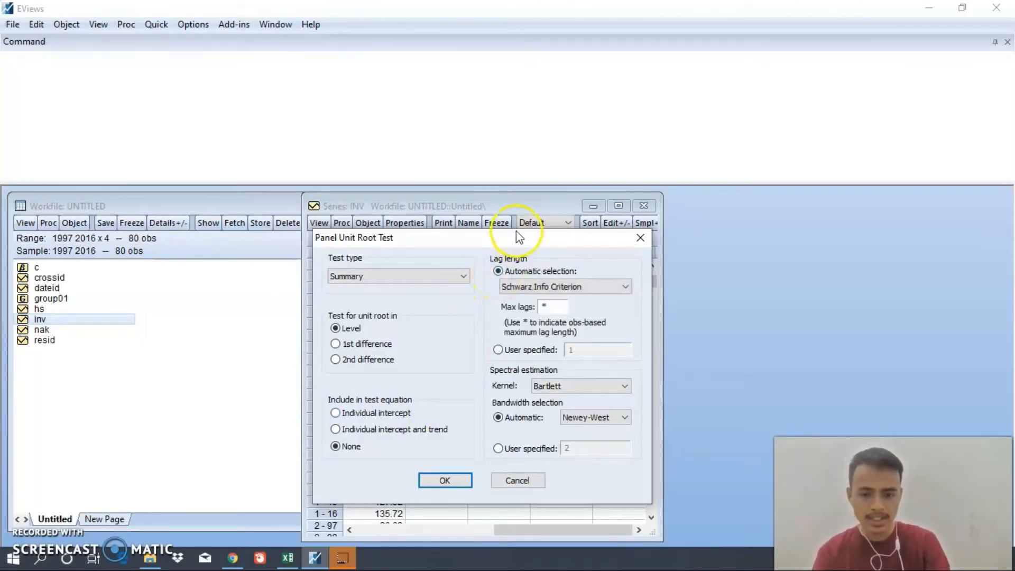
left_click(445, 479)
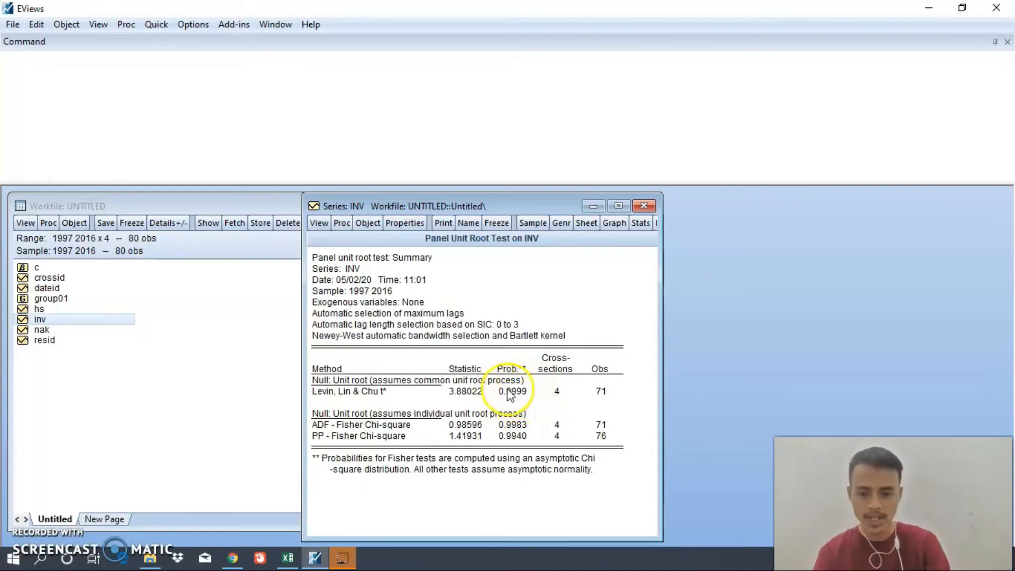
Rerun the inv panel unit root test in 1st difference, and close the series window after viewing the result
left_click(318, 222)
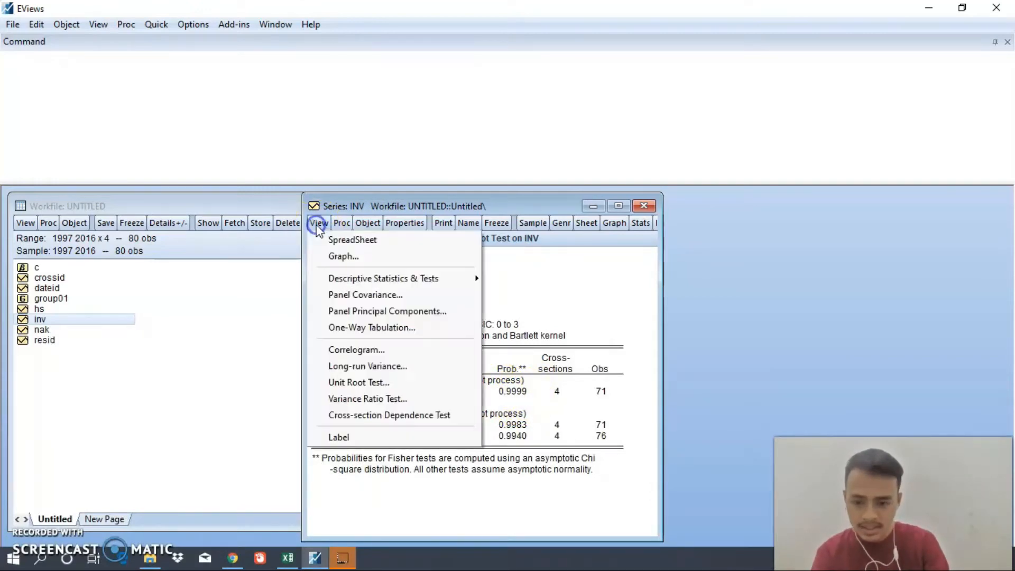
left_click(375, 388)
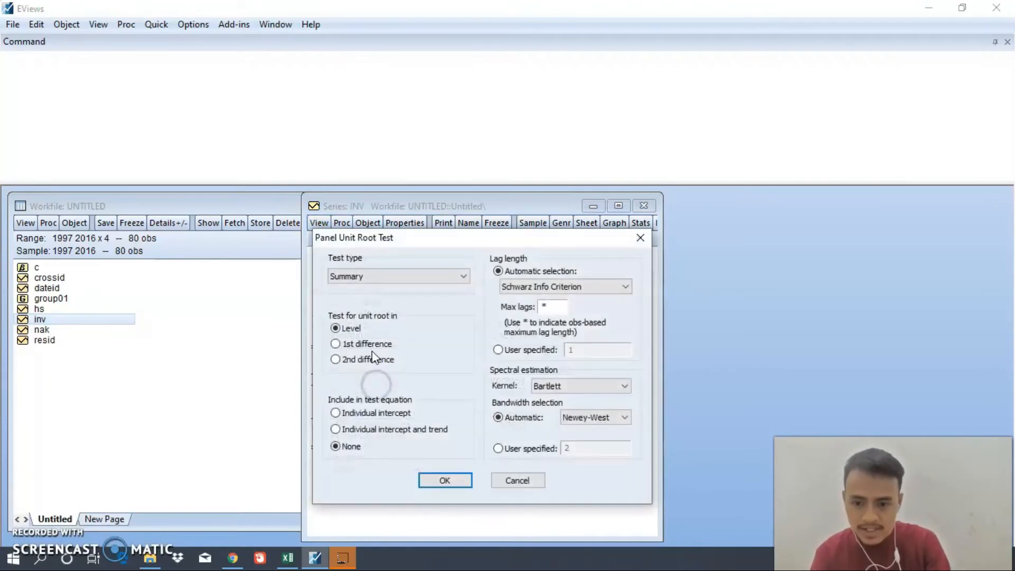
left_click(353, 343)
left_click(441, 480)
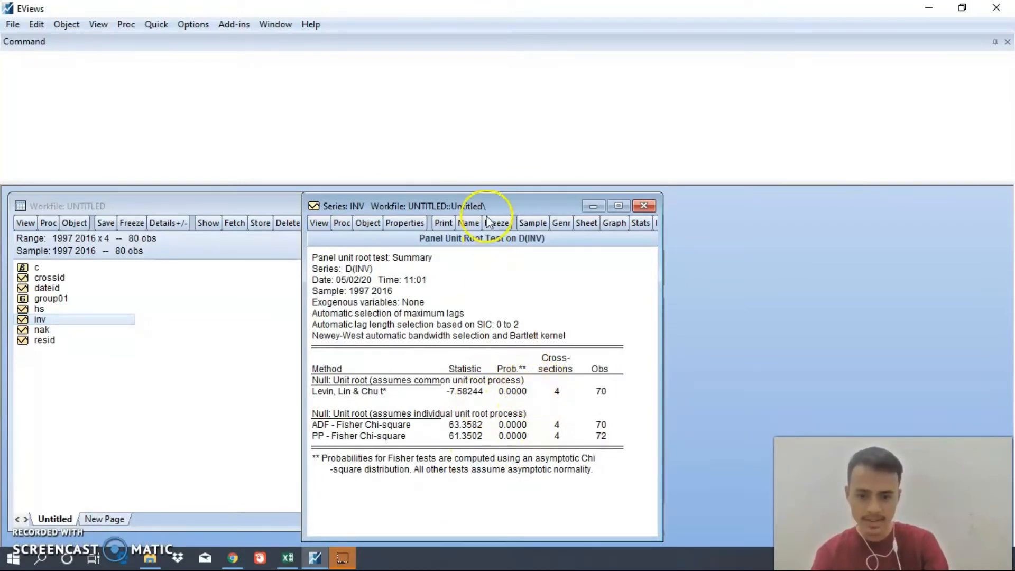
left_click_drag(488, 207, 518, 201)
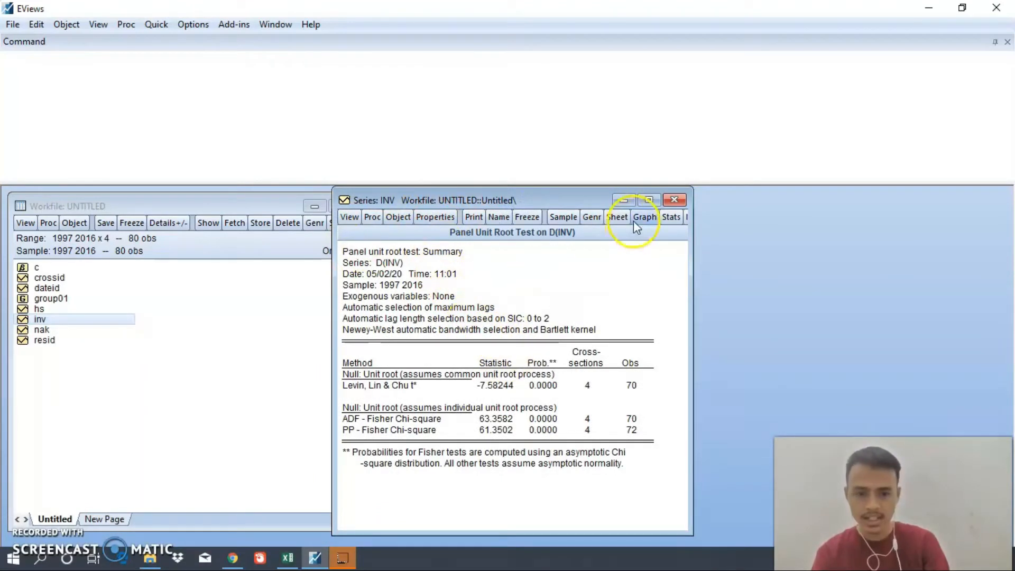
left_click(674, 201)
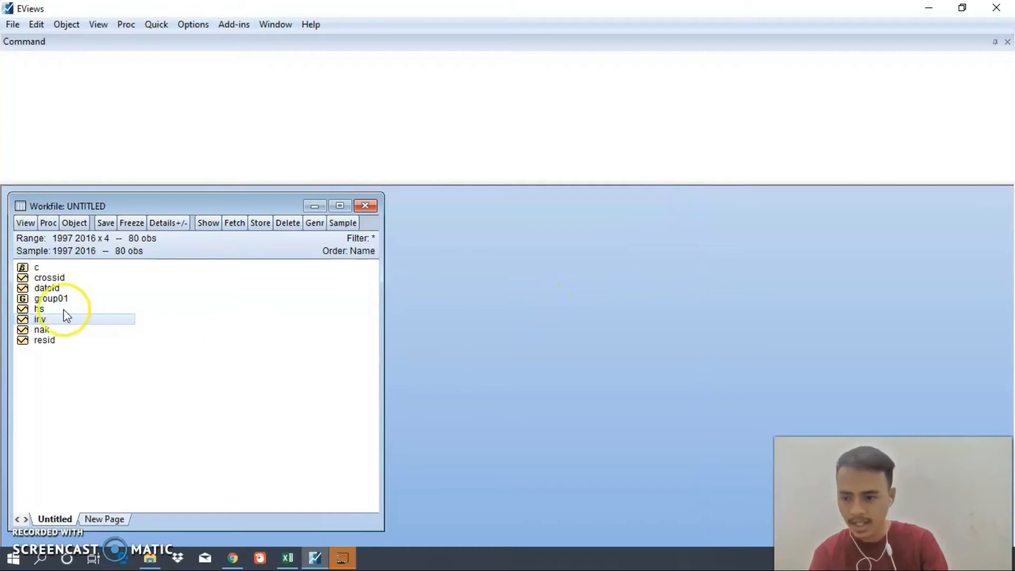
Run a Summary panel unit root test on the hs series in 1st difference with None in the test equation, and close the series window
double_click(47, 309)
left_click_drag(188, 267, 455, 189)
left_click(349, 210)
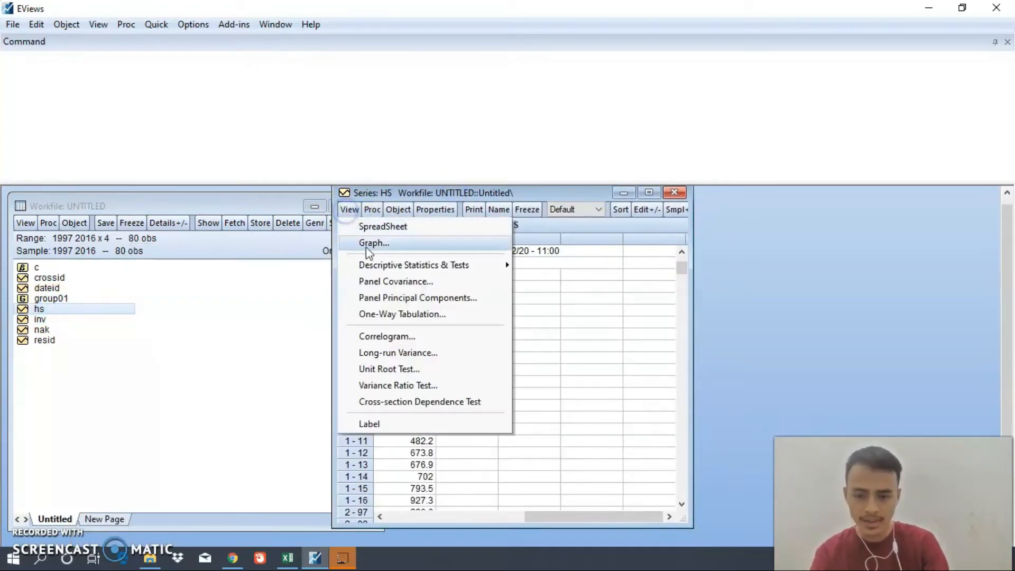
left_click(410, 368)
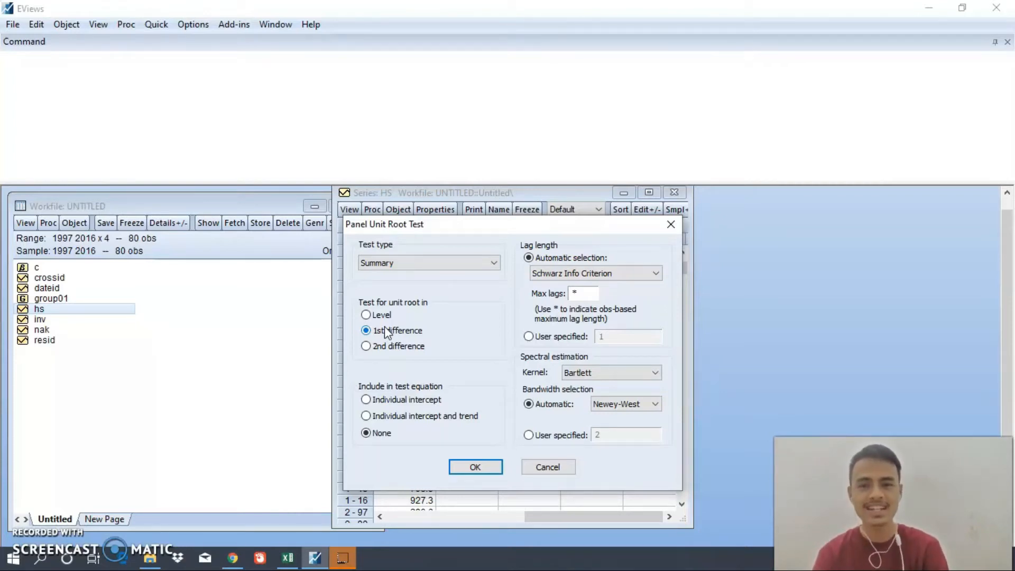
left_click(473, 467)
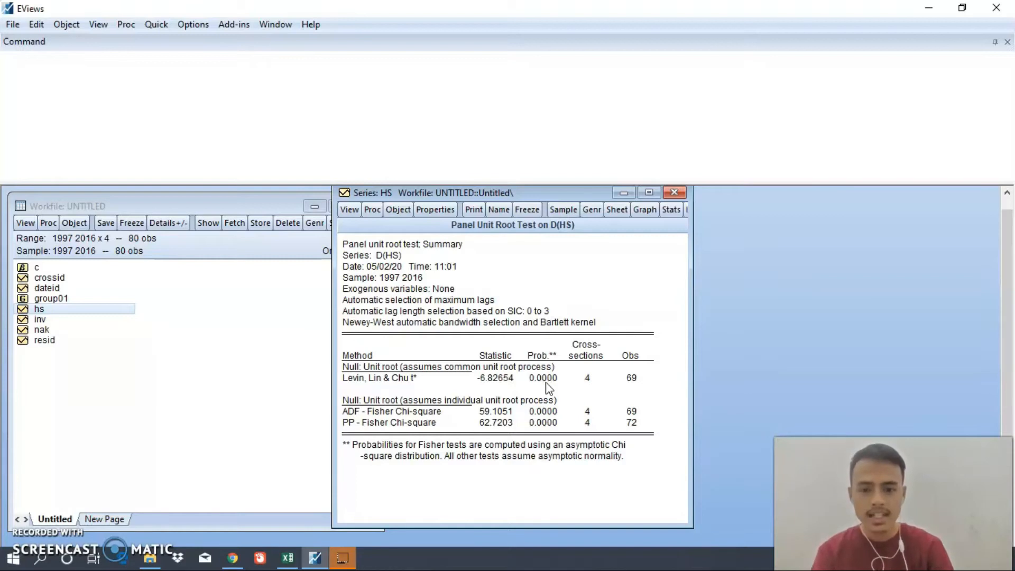
left_click(674, 192)
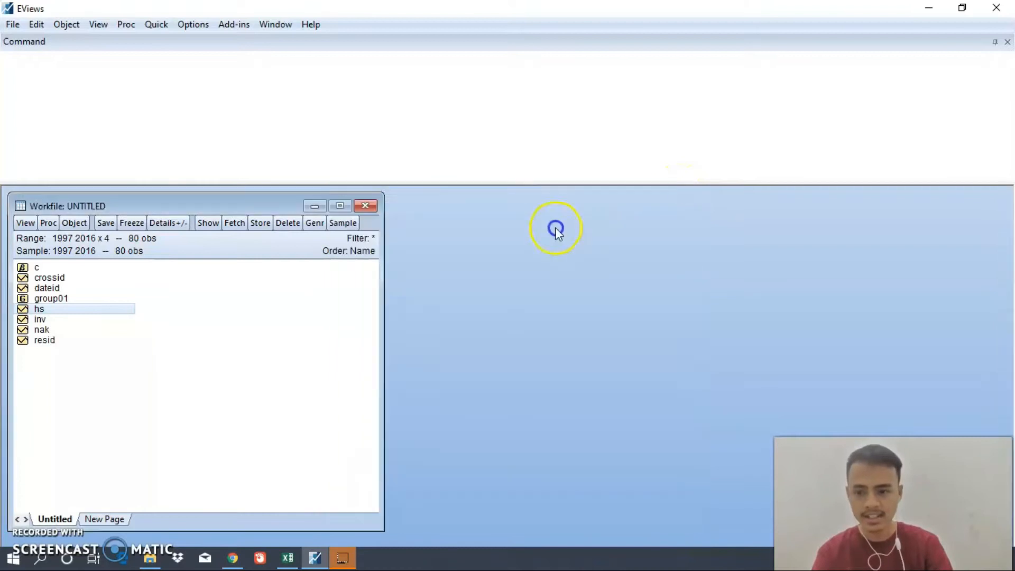
Run a Summary panel unit root test on the nak series in 1st difference with None in the test equation
double_click(42, 330)
left_click_drag(211, 286, 433, 210)
left_click(339, 230)
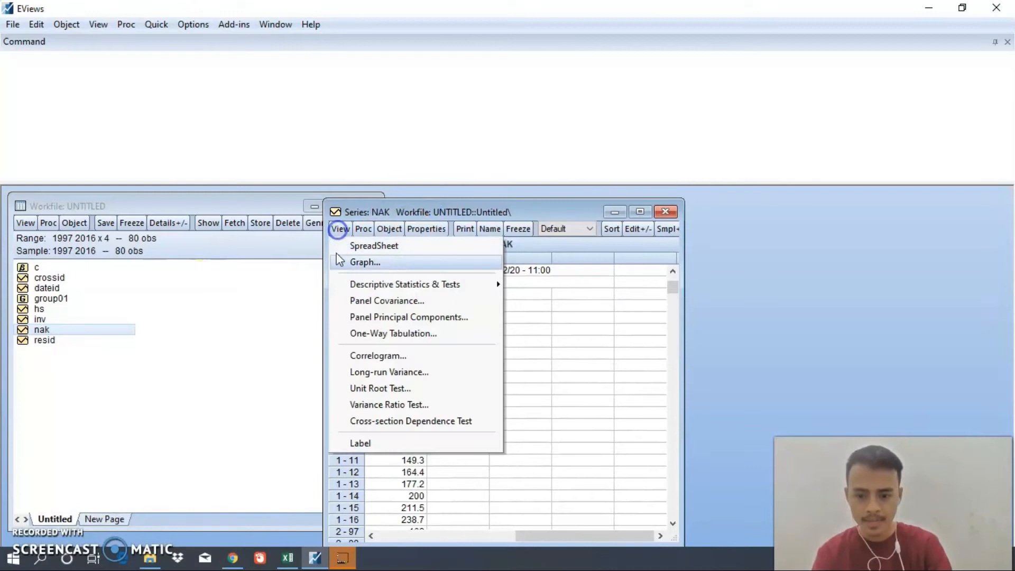
left_click(382, 387)
left_click(465, 485)
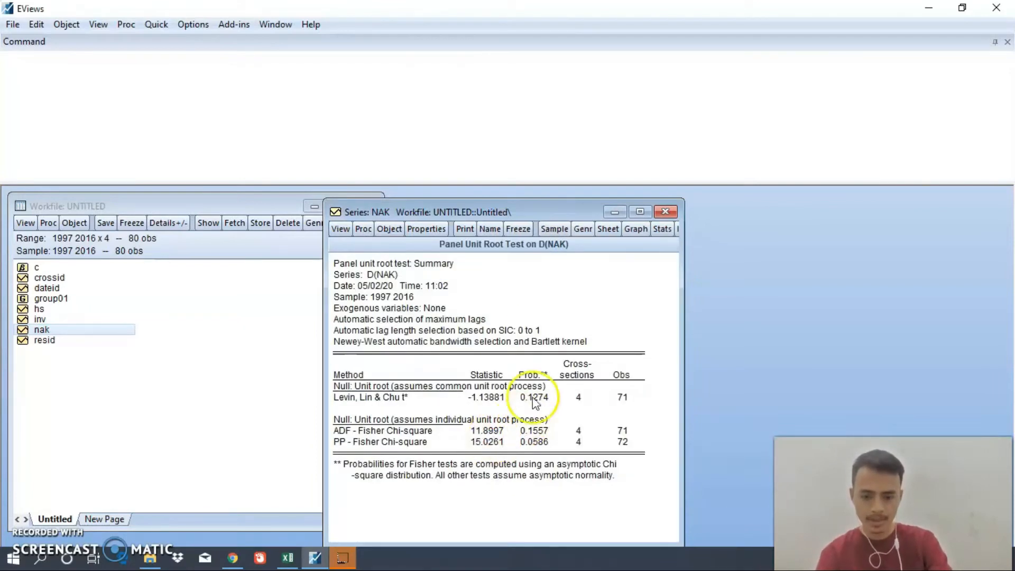
left_click_drag(517, 212, 524, 190)
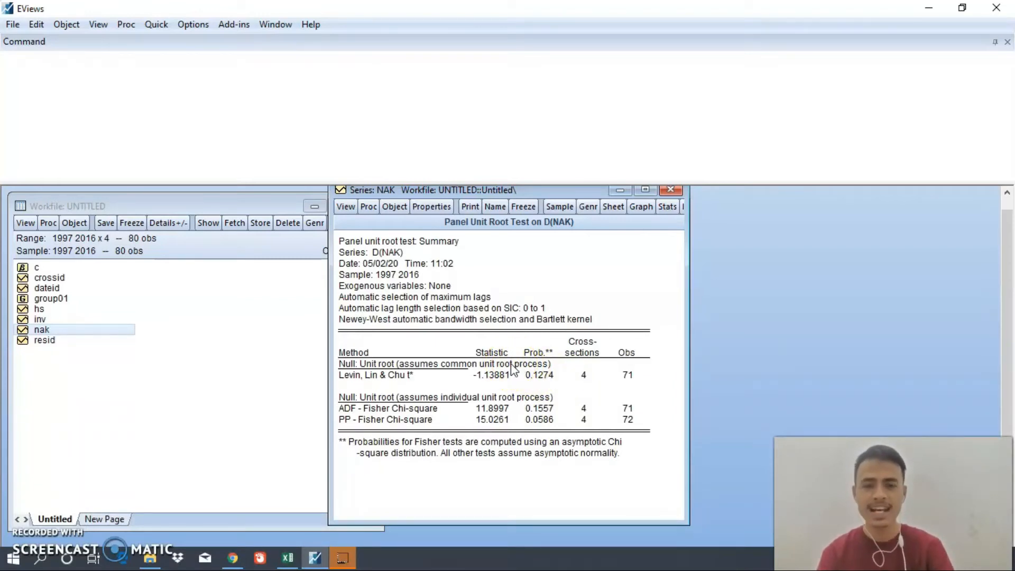
Rerun the nak panel unit root test in 2nd difference, and close the series window after viewing the result
left_click(346, 207)
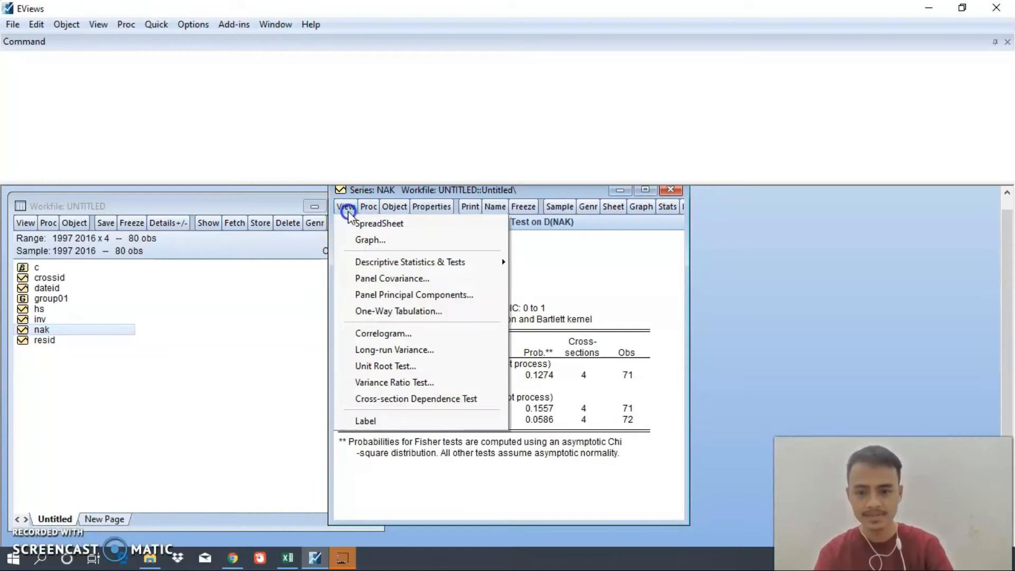
left_click(395, 365)
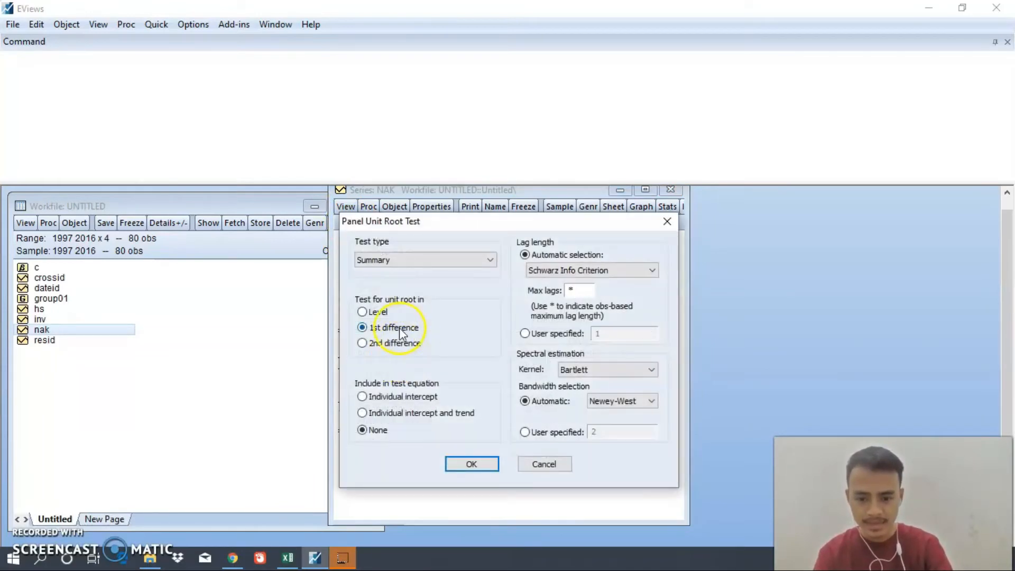
left_click(363, 343)
left_click(471, 464)
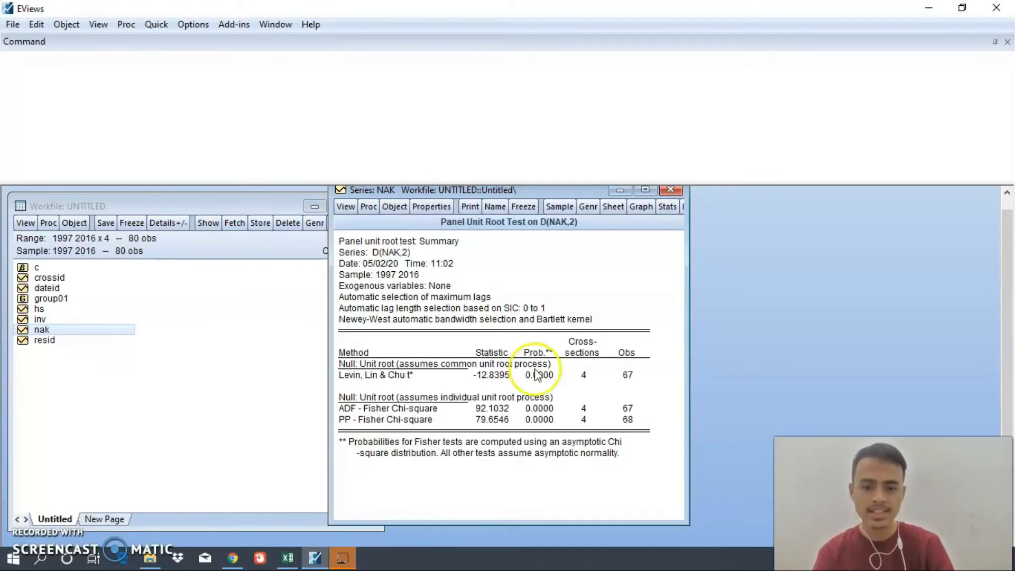
left_click(666, 190)
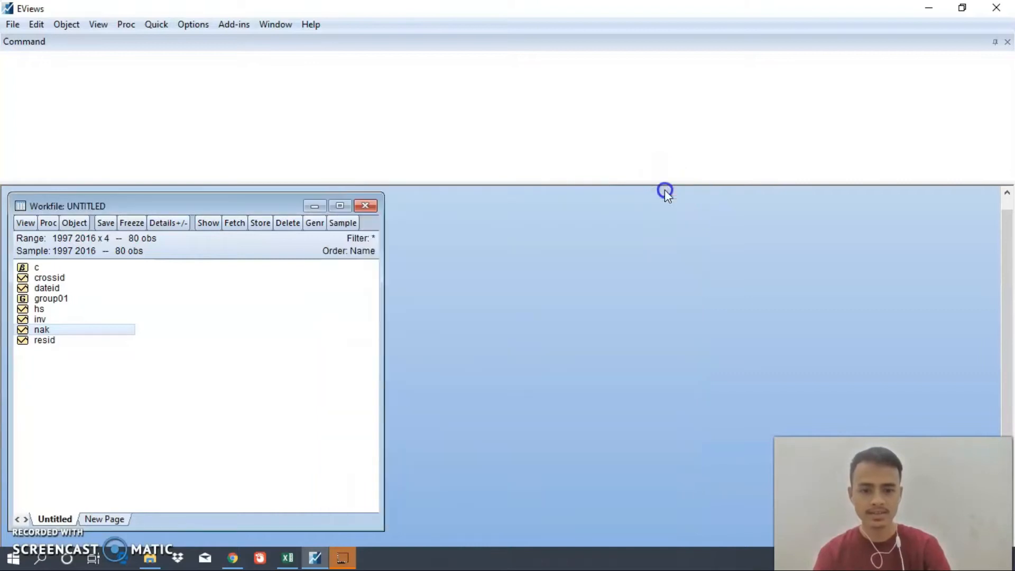
Run the Summary panel unit root test on the inv series in 2nd difference with None in the test equation, and close the series window
double_click(50, 319)
left_click_drag(293, 310, 530, 203)
left_click(373, 222)
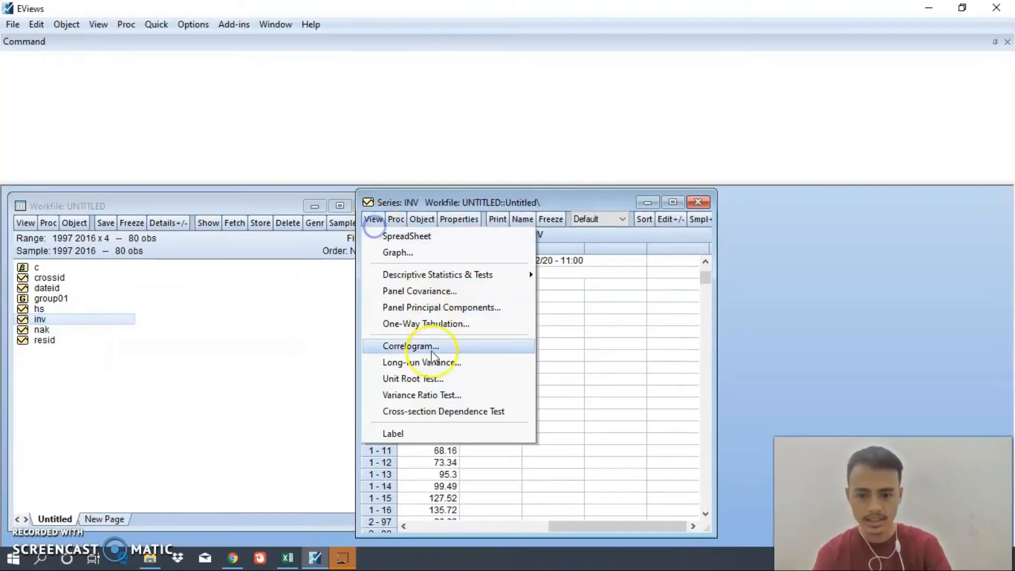
left_click(411, 377)
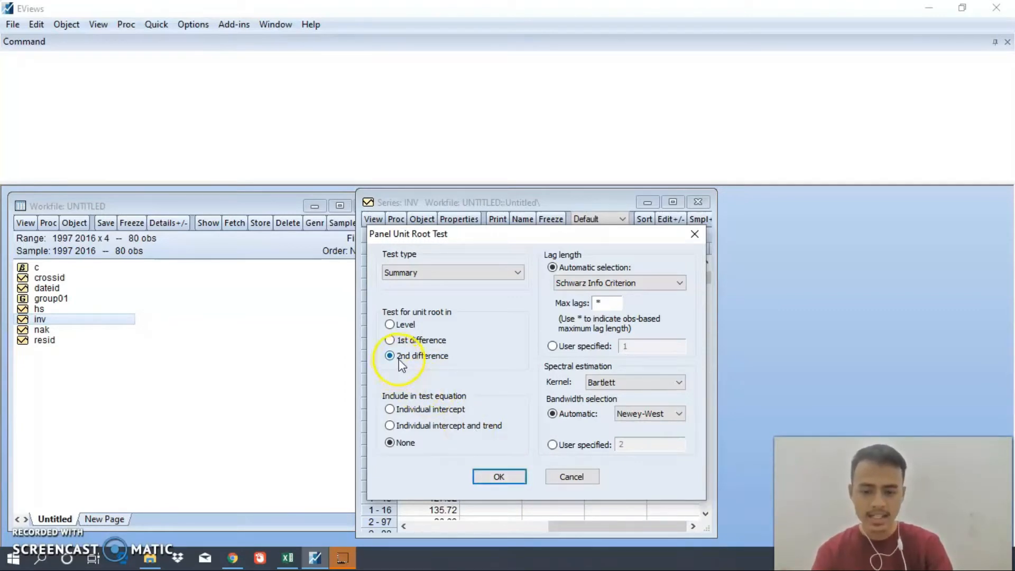
left_click(498, 476)
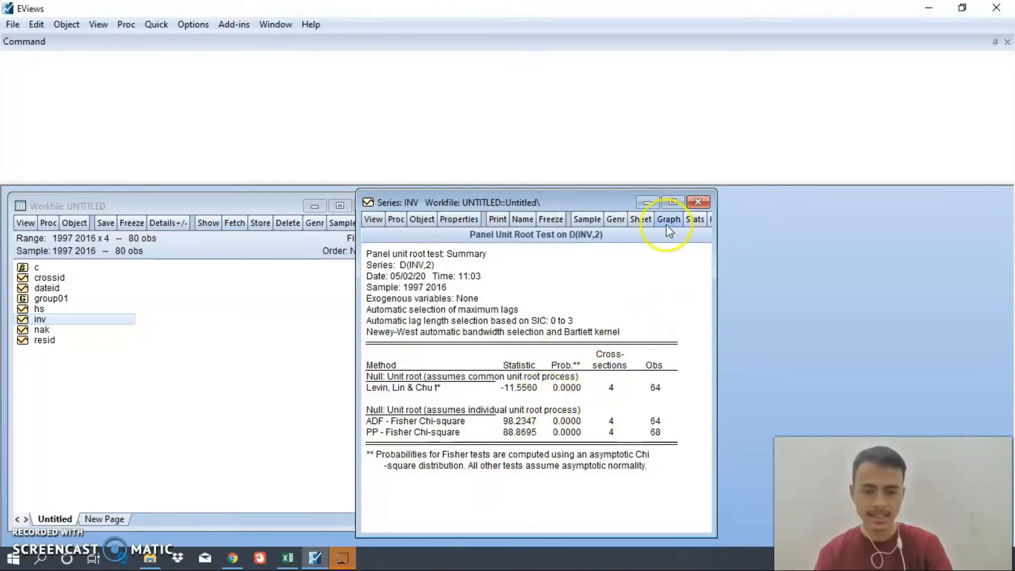
left_click(698, 201)
Run the Summary panel unit root test on the hs series in 2nd difference with None in the test equation, and close the series window
double_click(40, 308)
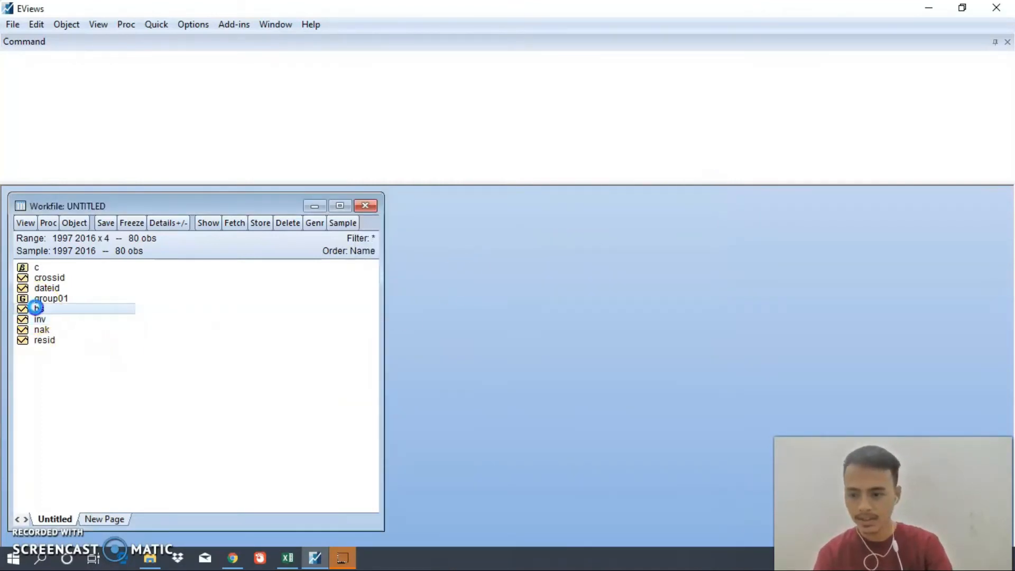
left_click_drag(288, 328, 494, 208)
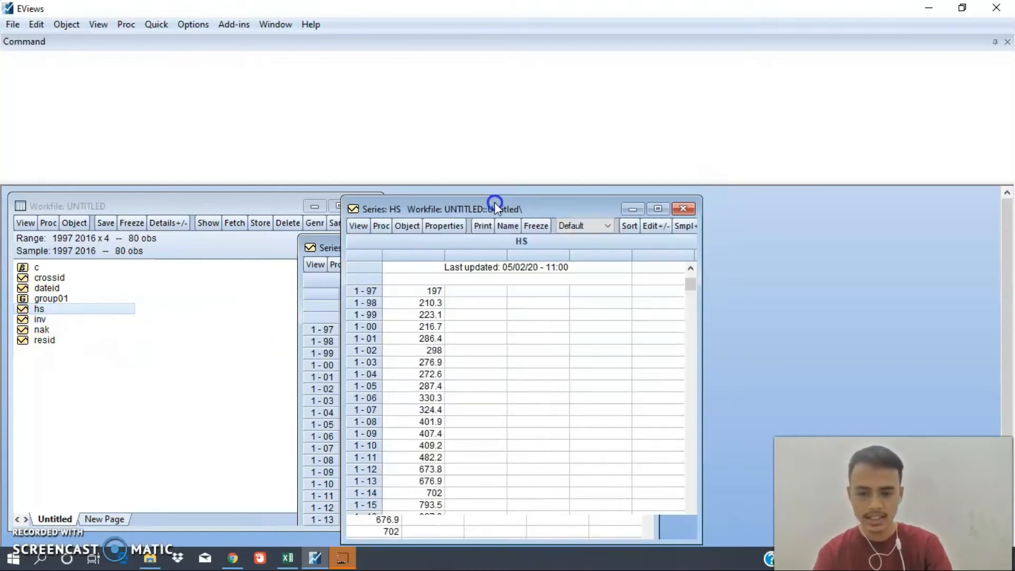
left_click(359, 225)
left_click(398, 383)
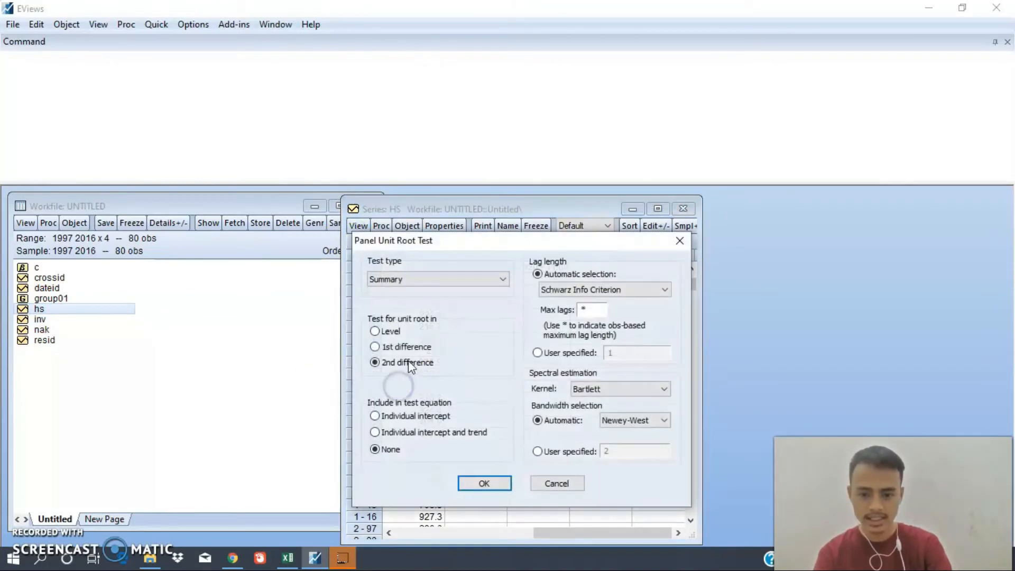
left_click(387, 367)
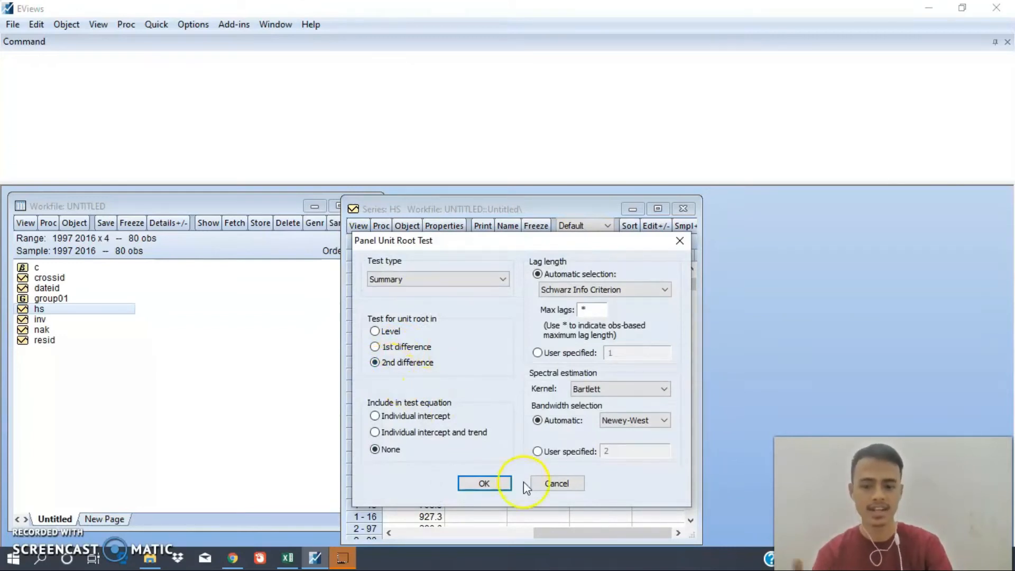
left_click(503, 483)
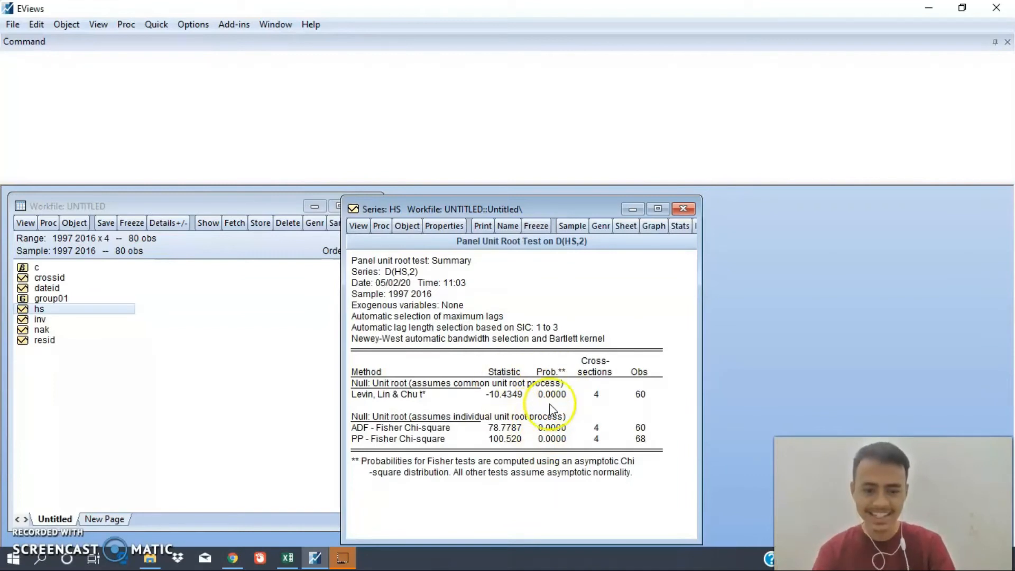
left_click(682, 209)
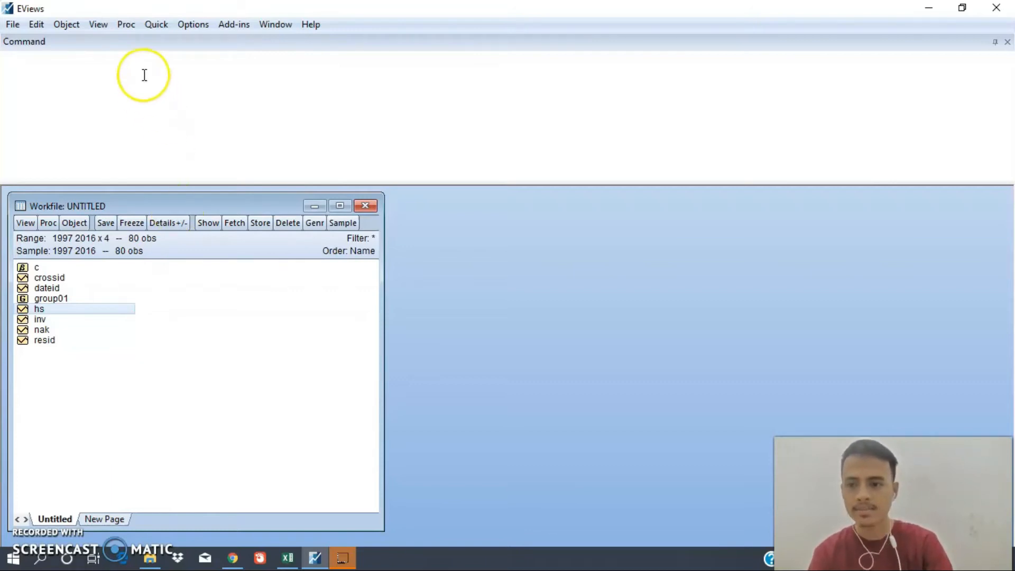
Start a Johansen cointegration test on the series list d(inv,2) d(hs,2) d(nak,2)
left_click(161, 26)
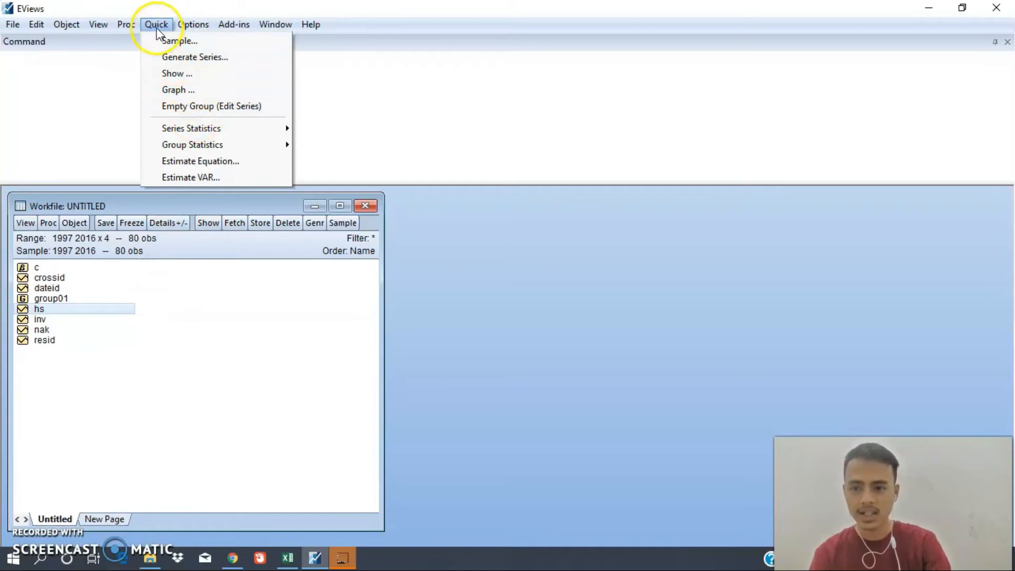
mouse_move(233, 145)
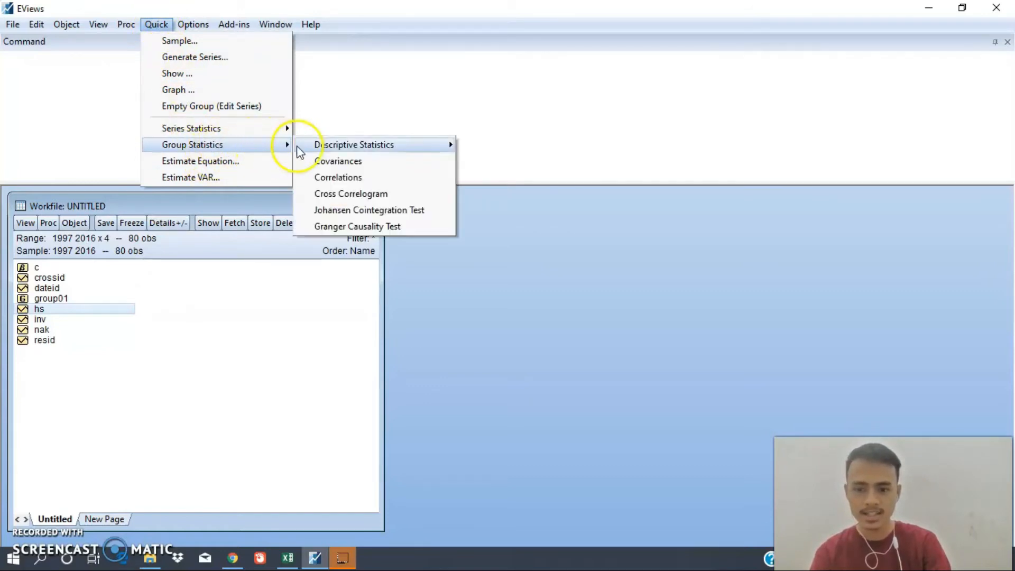
left_click(359, 214)
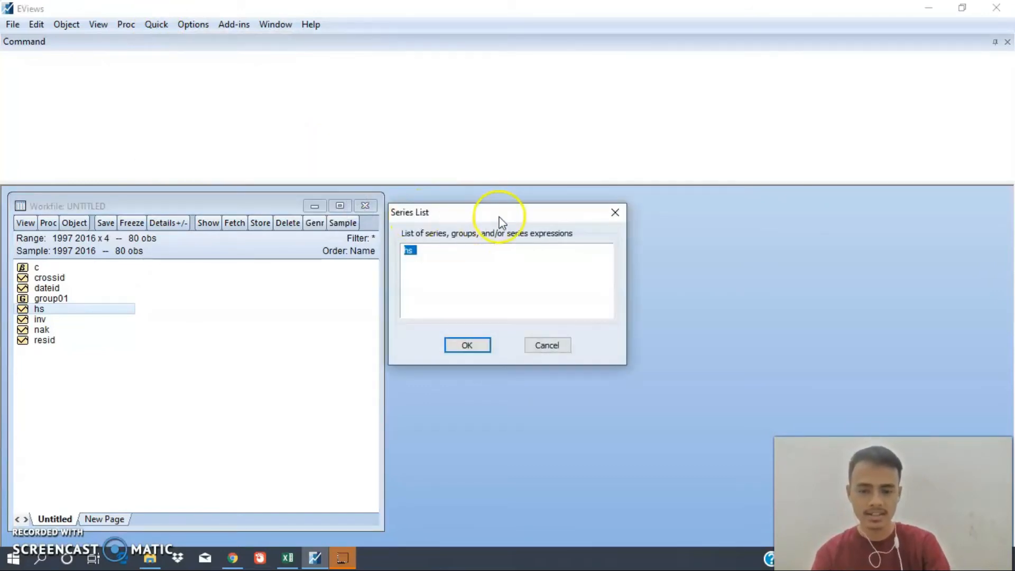
left_click(436, 257)
key("BackSpace")
key("BackSpace")
key("BackSpace")
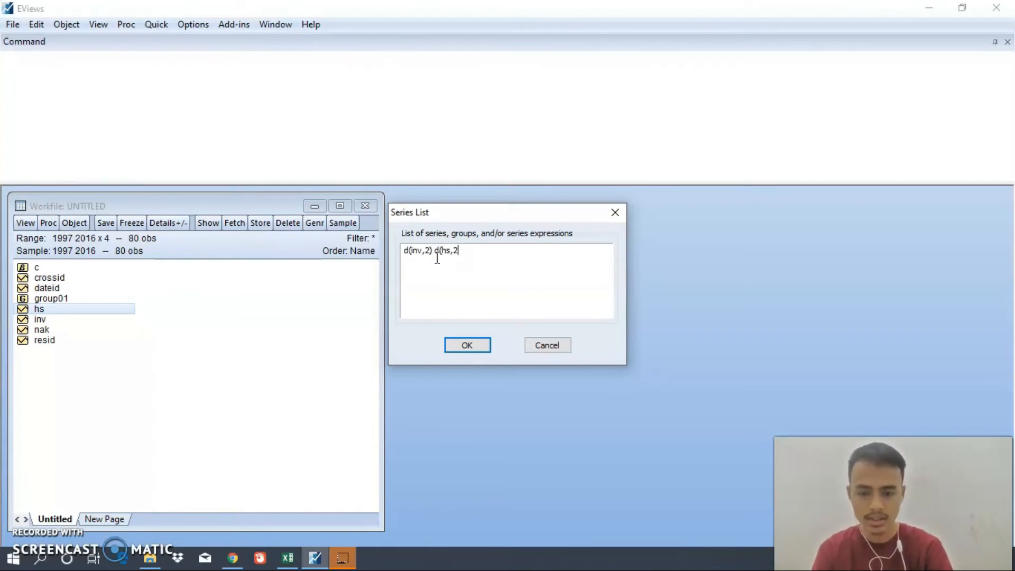
type("d(nak,2")
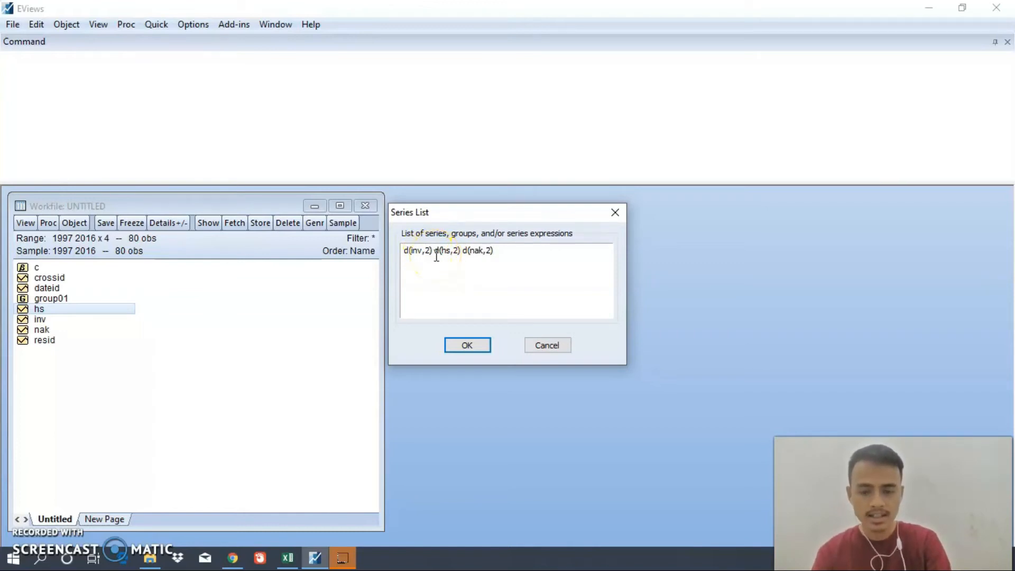
left_click(472, 346)
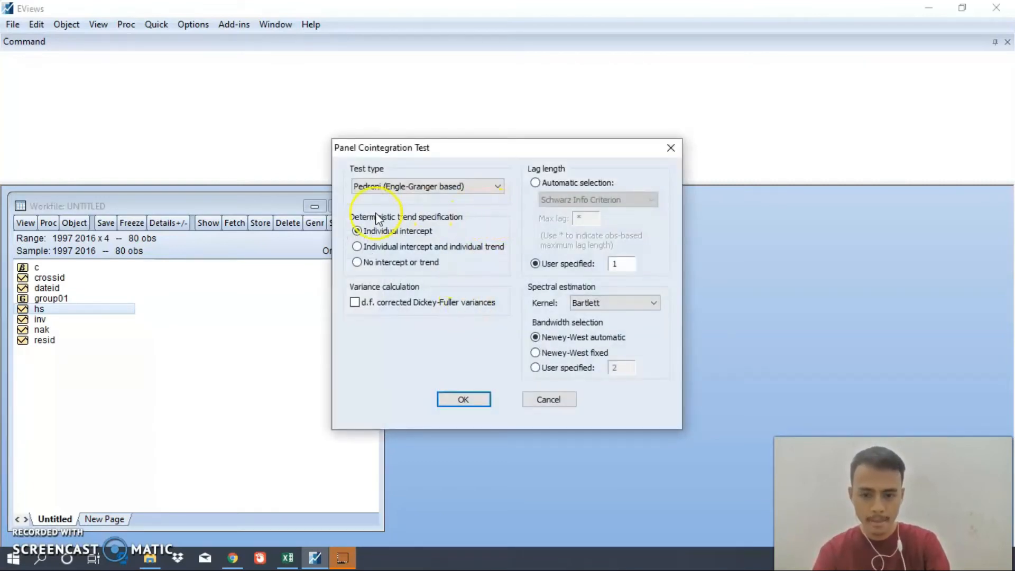
Run the panel cointegration test as Fisher (combined Johansen) with trend option 4, intercept and trend in CE with no trend in VAR, and lag intervals 1 1
left_click(431, 188)
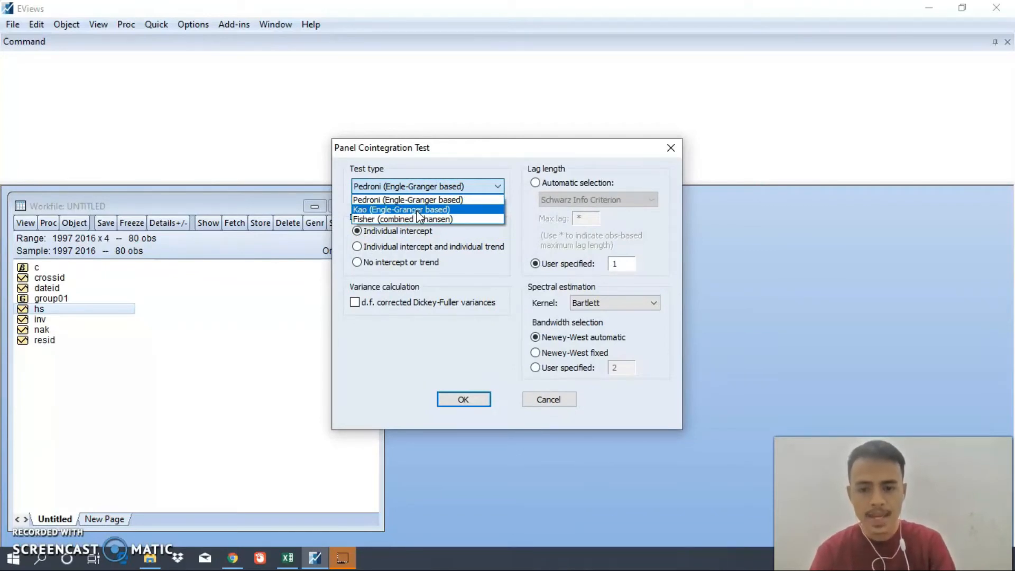
left_click(384, 222)
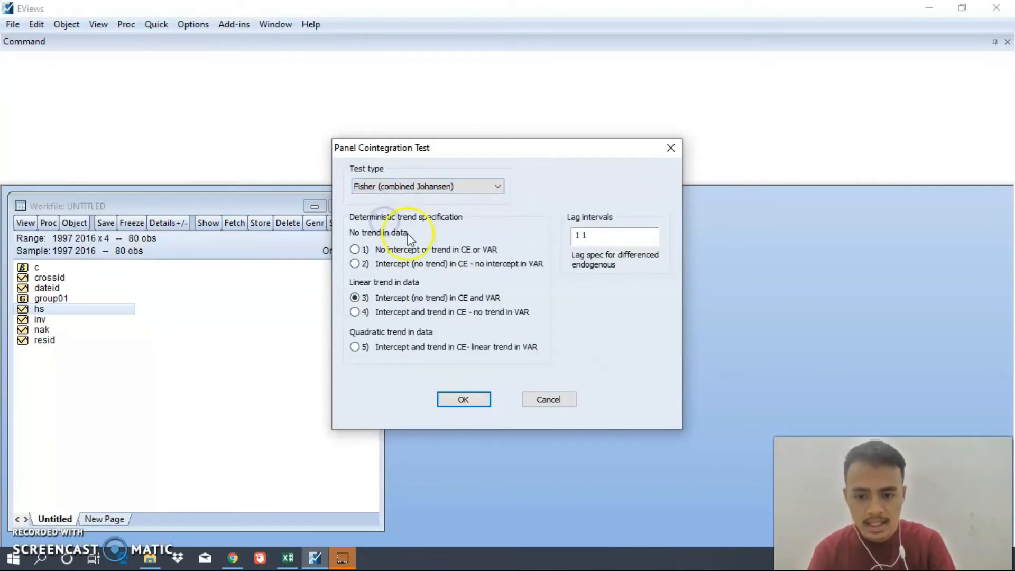
left_click(355, 313)
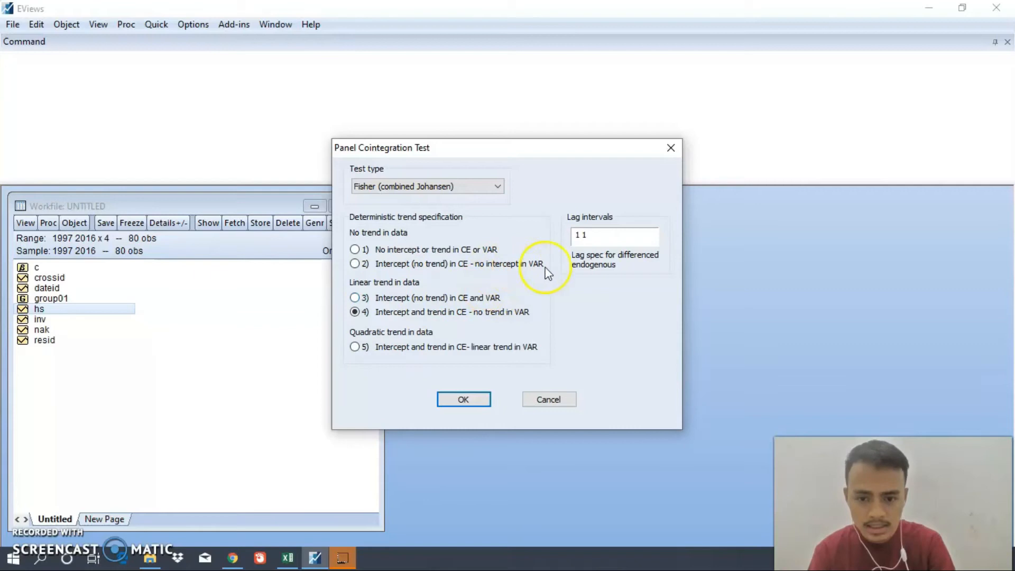
left_click_drag(551, 150, 596, 113)
left_click(510, 363)
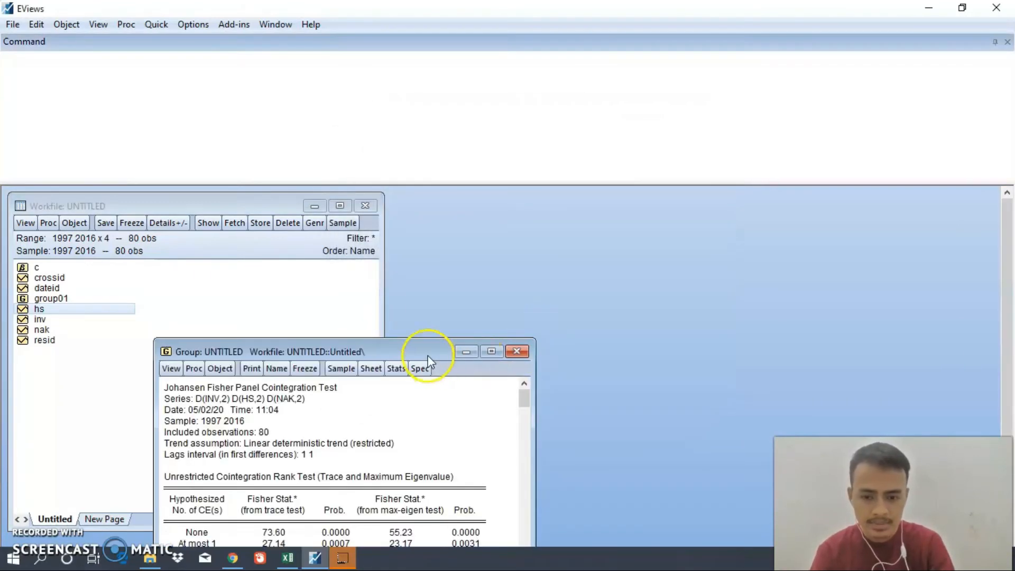
left_click_drag(439, 350, 608, 186)
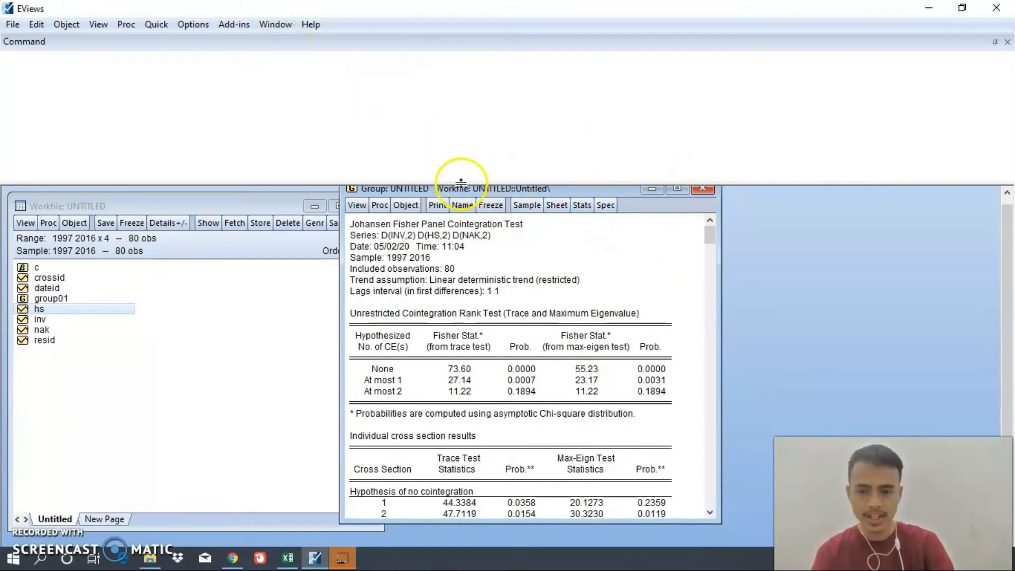
Estimate a Vector Error Correction model with the endogenous variables d(inv,2) d(hs,2) d(nak,2)
left_click(156, 25)
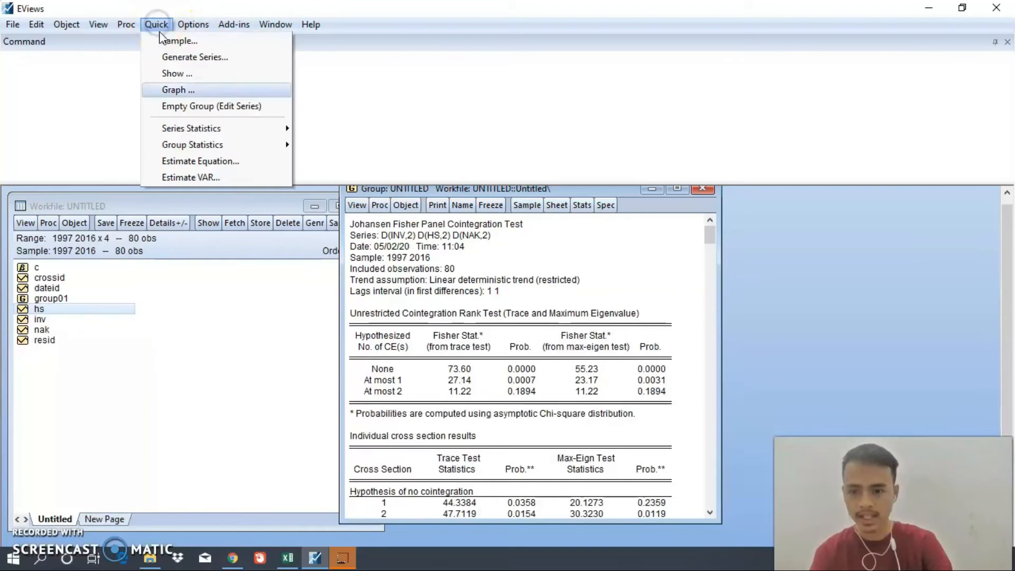
left_click(202, 178)
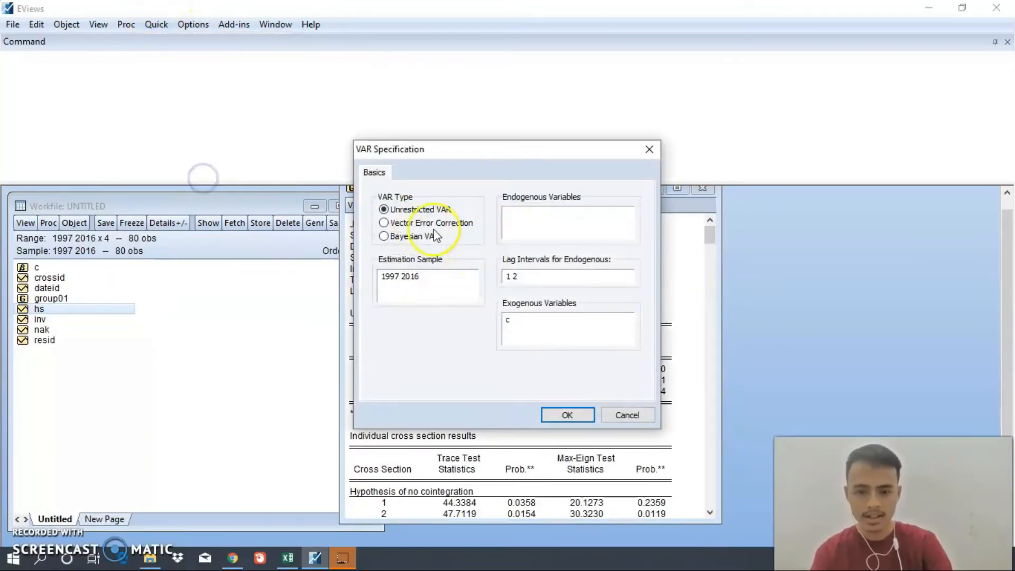
left_click(400, 226)
type("d")
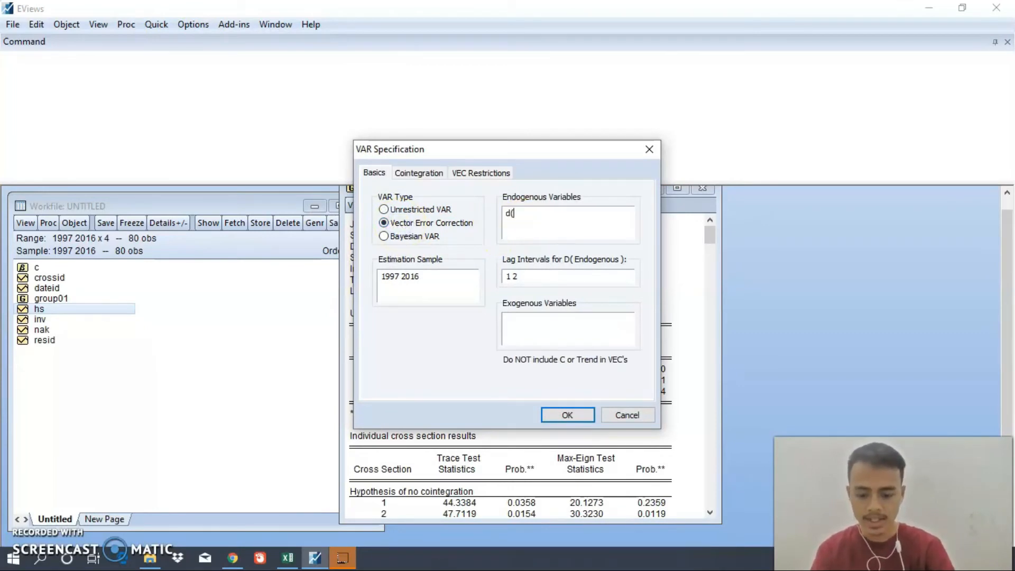
type("(inv,2) d(hs")
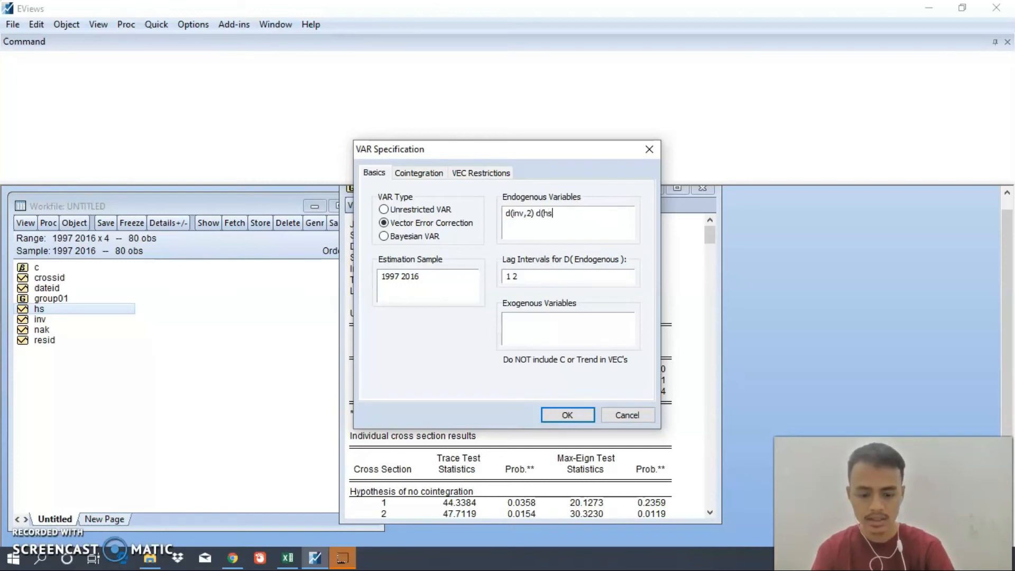
type(",2) ")
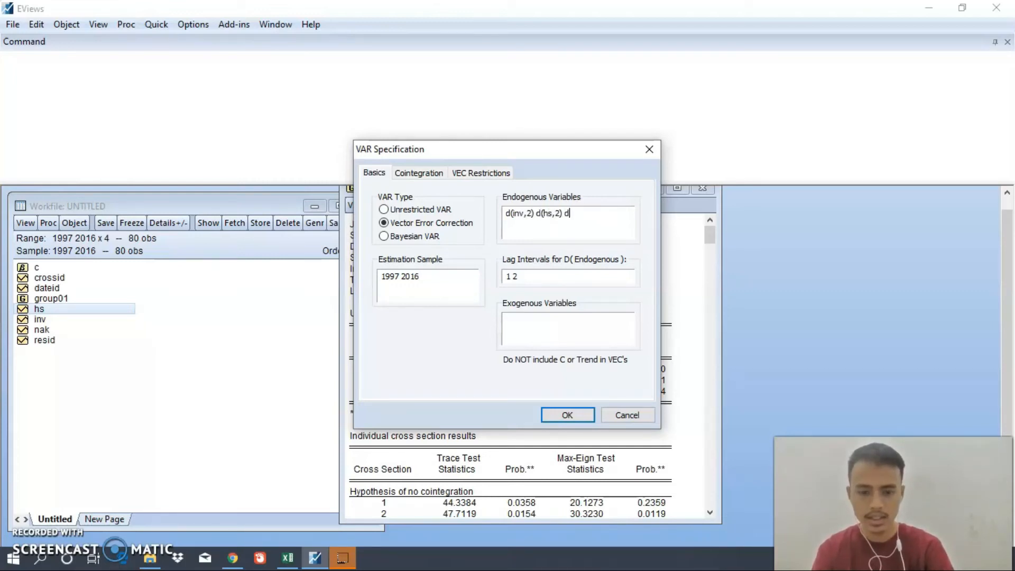
type("d(nak,")
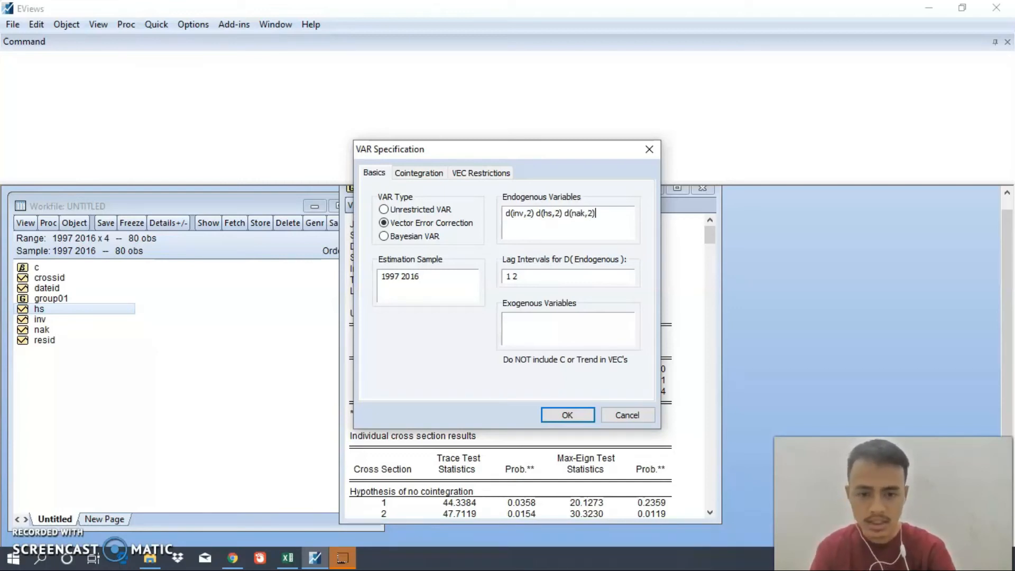
type("2)")
left_click(566, 413)
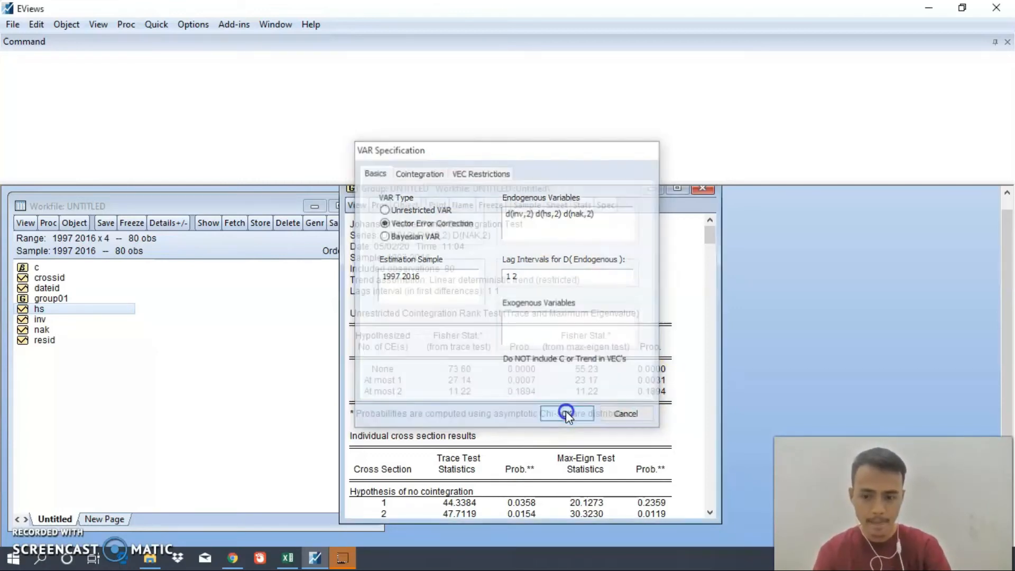
left_click_drag(408, 371, 573, 187)
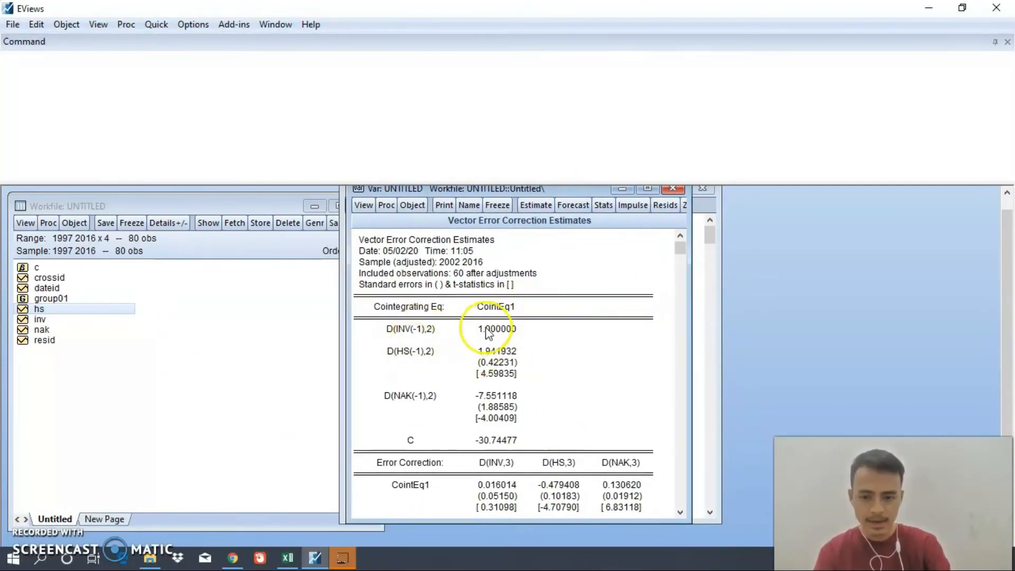
Make a system of equations from the estimated vector error correction model, ordered by variable
scroll(526, 351, "down", 4)
scroll(565, 385, "down", 5)
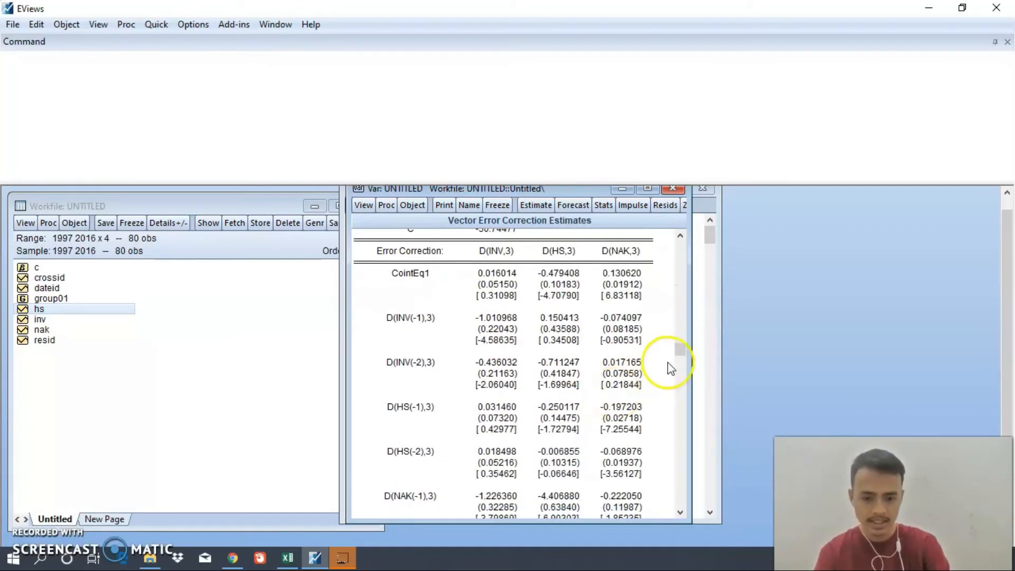
left_click_drag(680, 350, 686, 241)
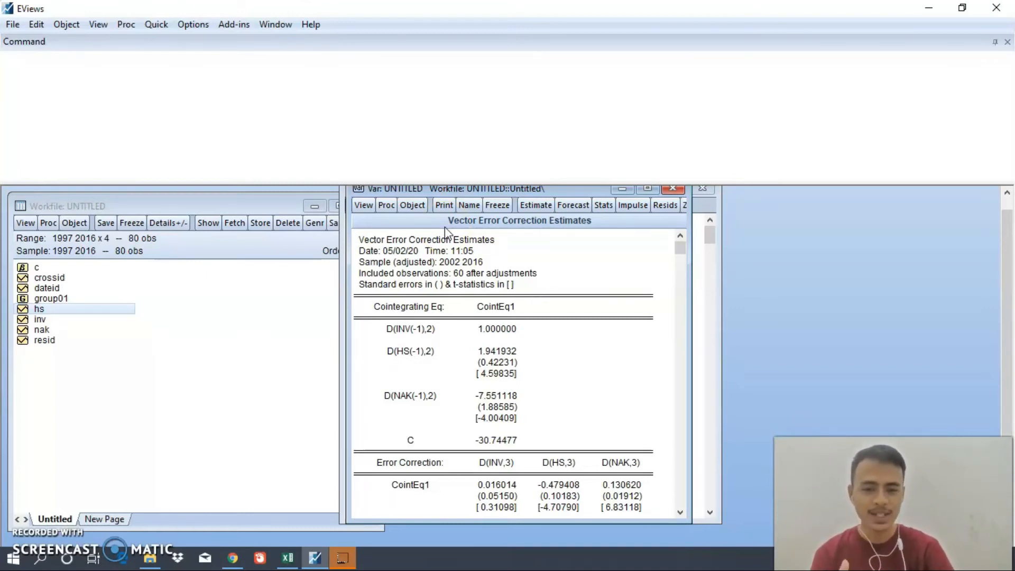
left_click(470, 214)
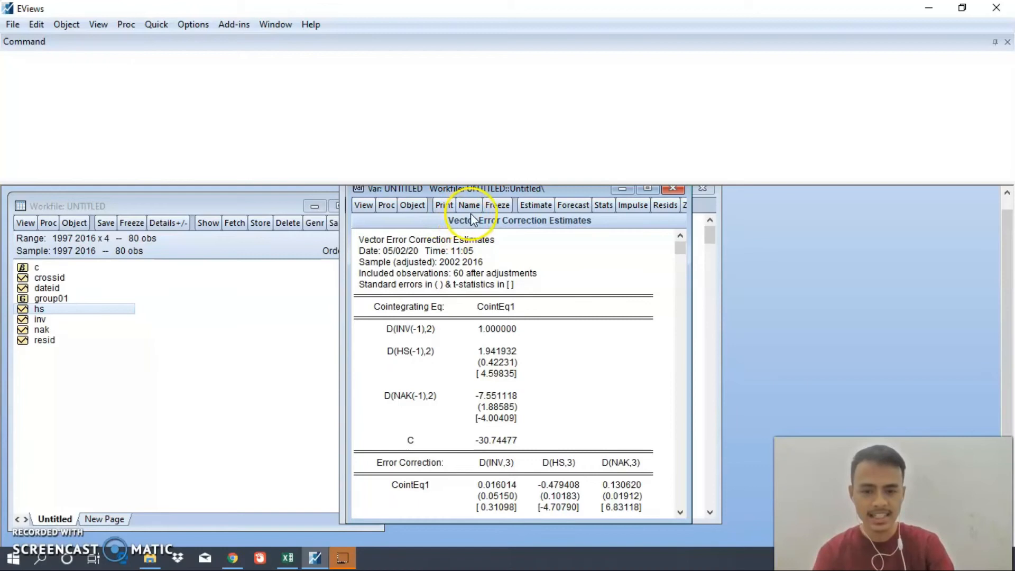
left_click(388, 205)
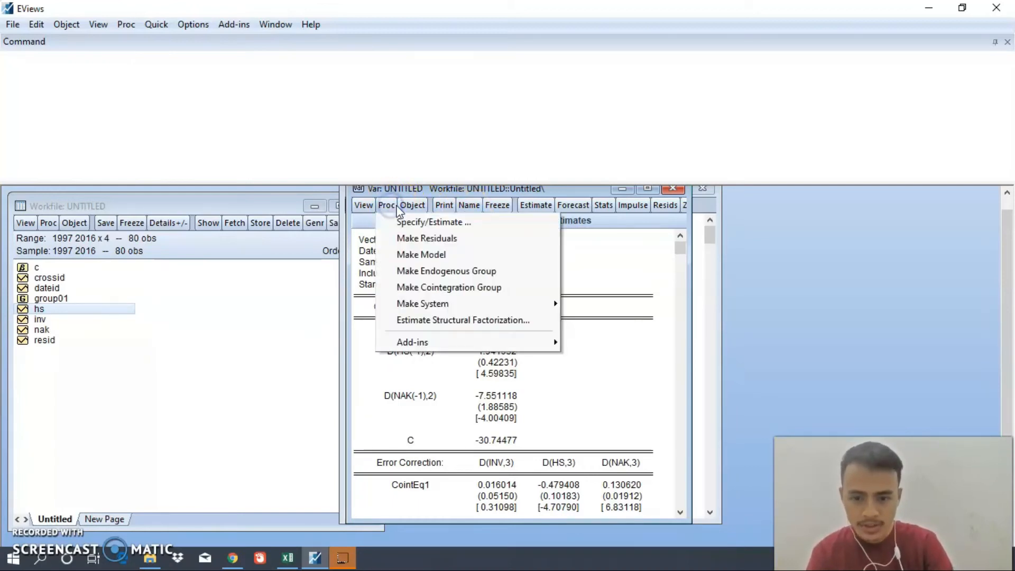
left_click(446, 304)
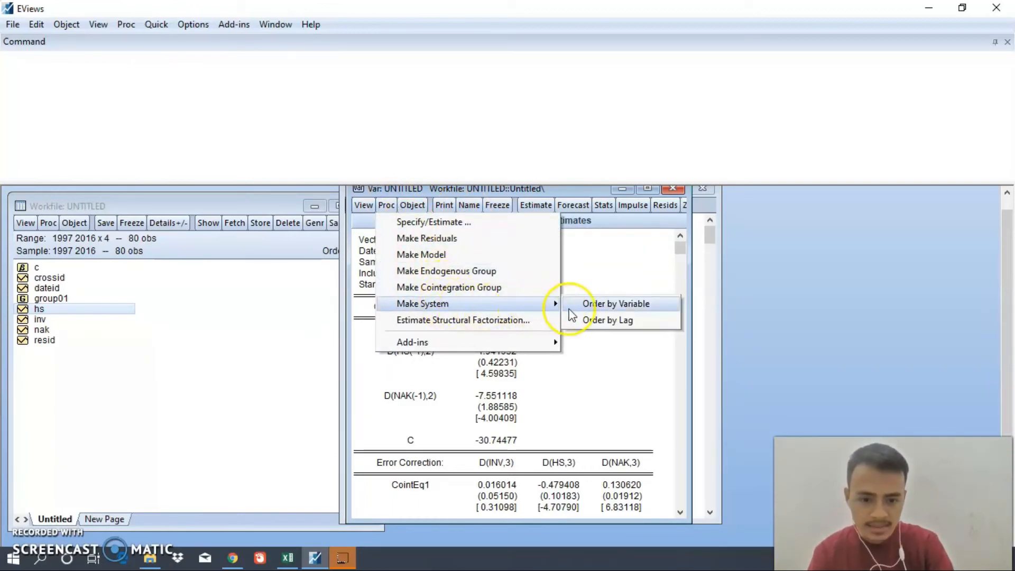
left_click(592, 304)
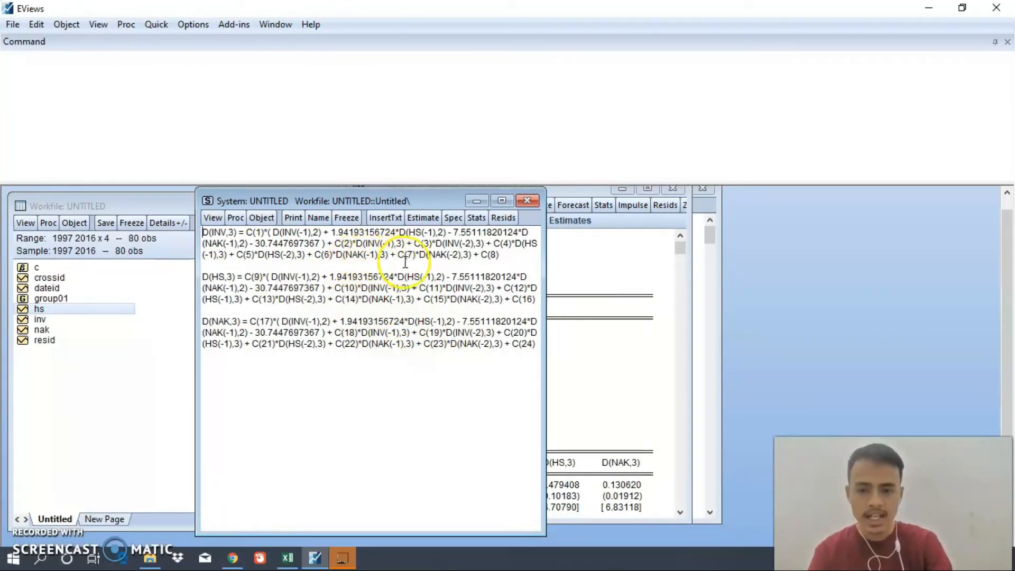
Estimate the new equation system by Ordinary Least Squares over the sample 1997 2016
left_click(422, 217)
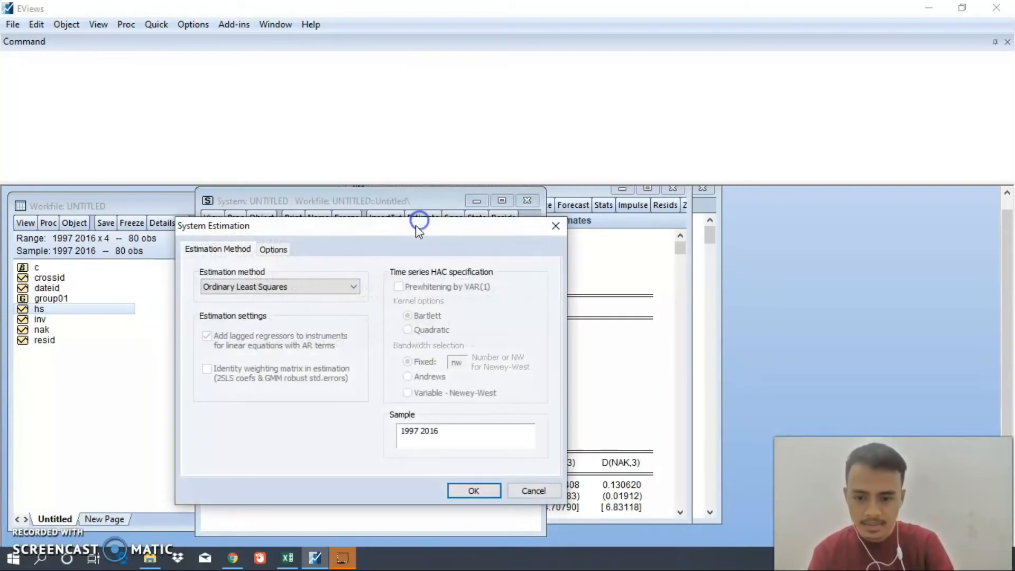
left_click_drag(345, 227, 448, 205)
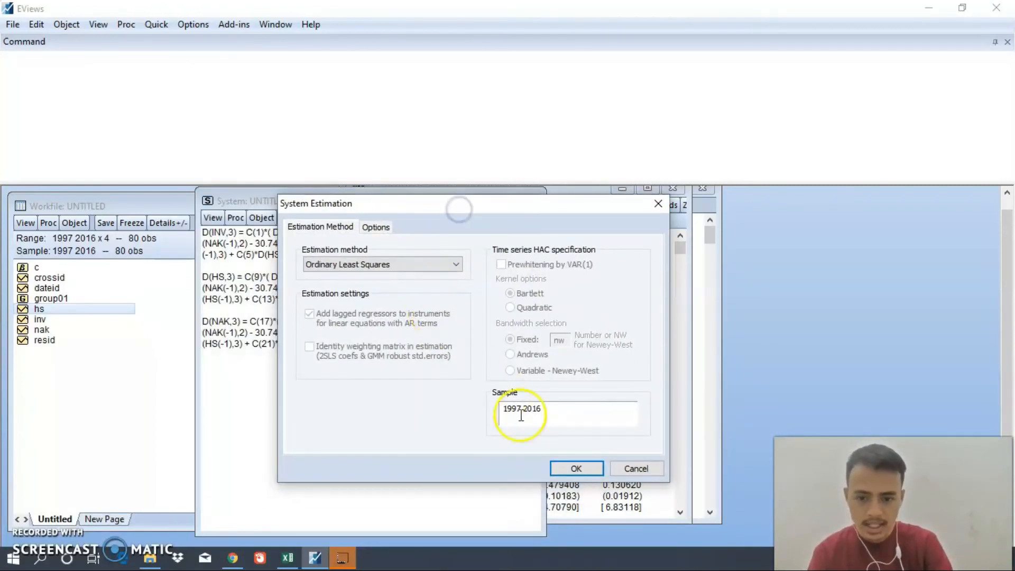
left_click(568, 468)
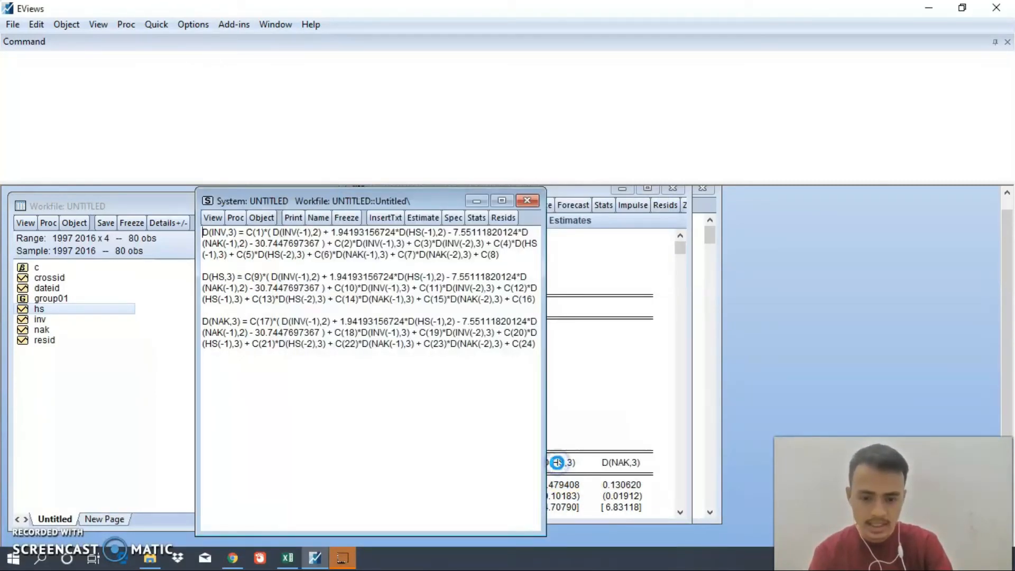
left_click_drag(385, 201, 512, 188)
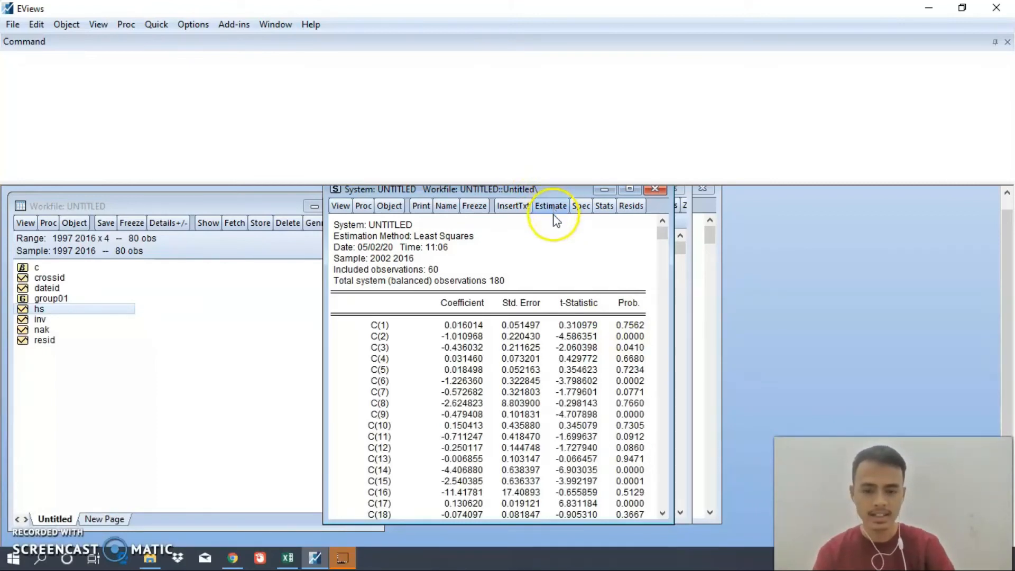
Run a Wald coefficient test on the estimated system with the restriction c(4)=c(5)=c(6)=c(7)=0
scroll(493, 249, "down", 2)
scroll(461, 286, "up", 3)
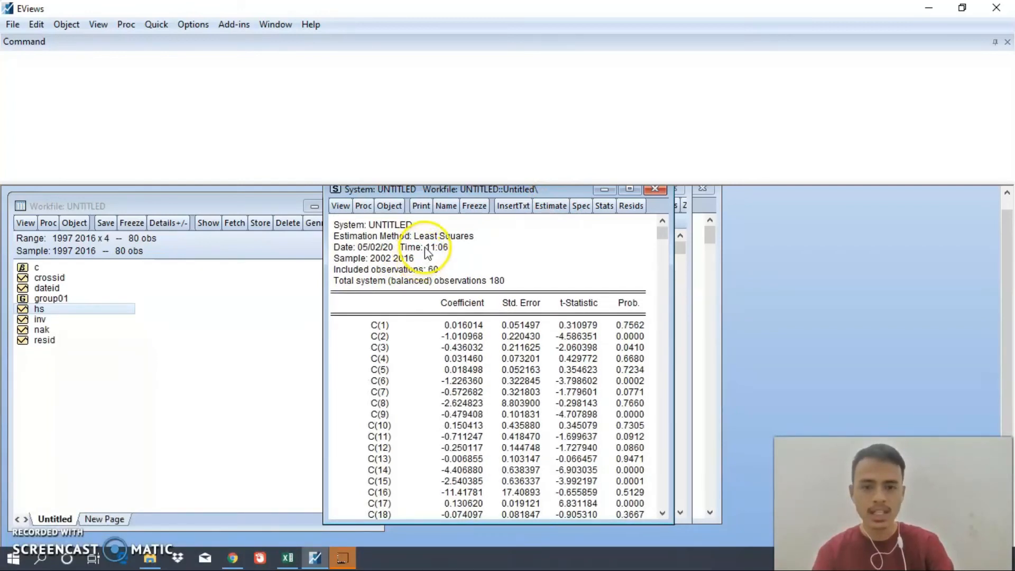
scroll(452, 264, "down", 6)
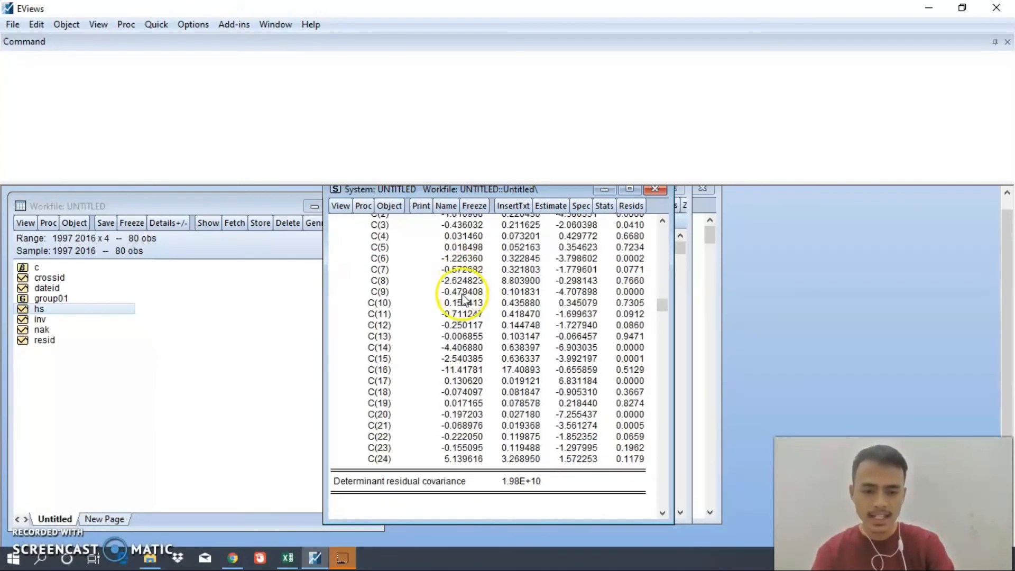
scroll(474, 326, "down", 3)
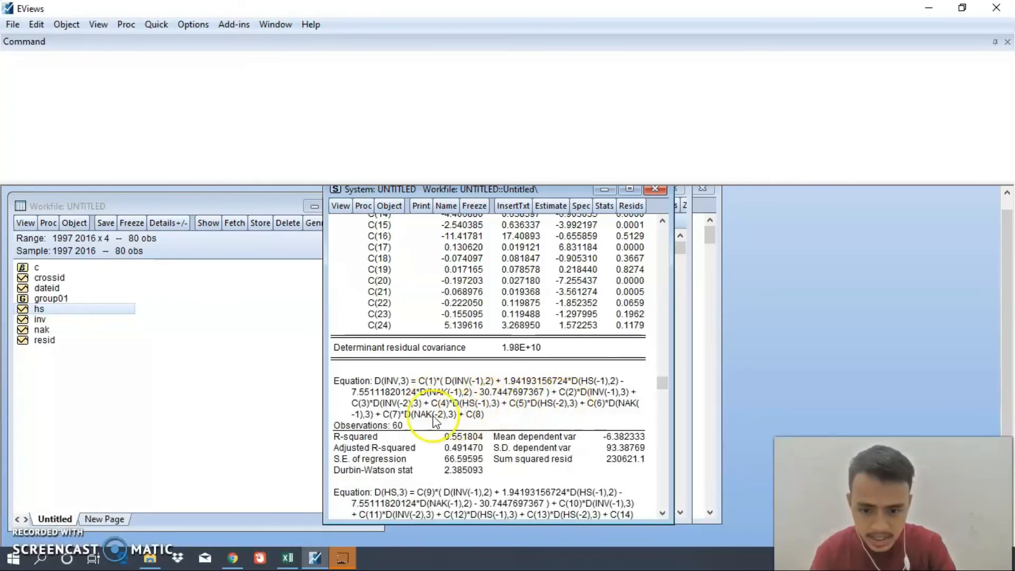
left_click(338, 206)
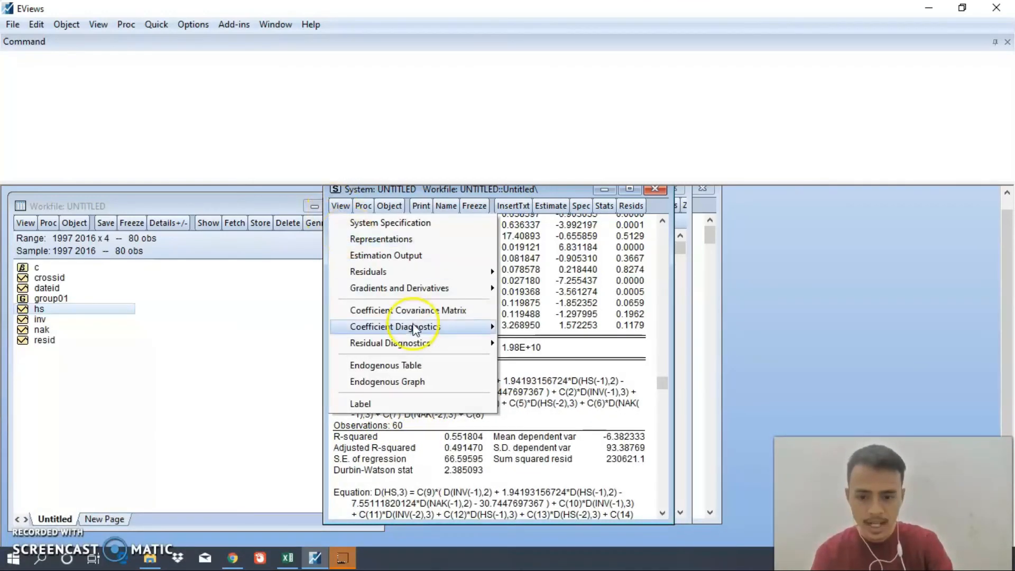
mouse_move(411, 328)
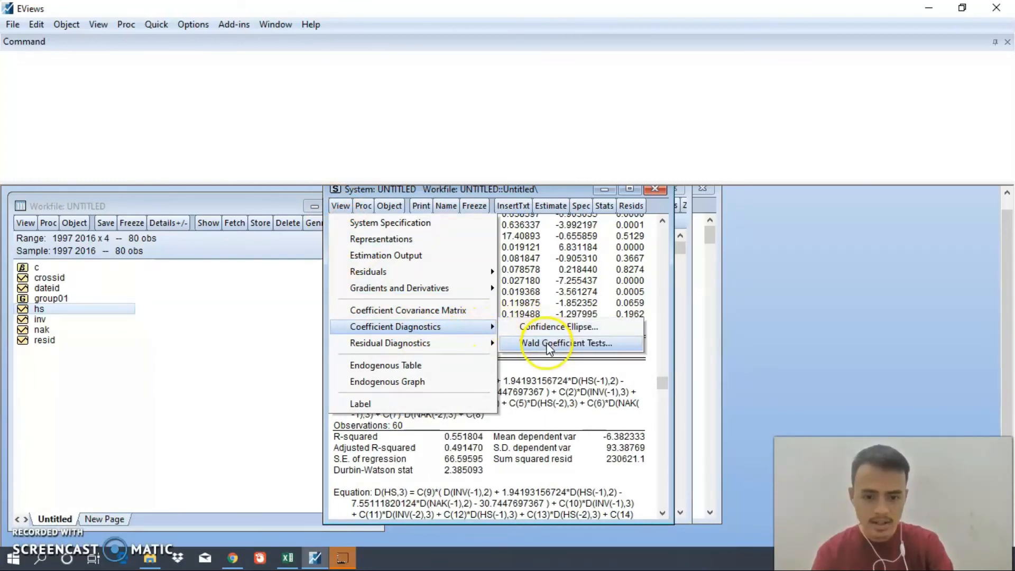
left_click(547, 344)
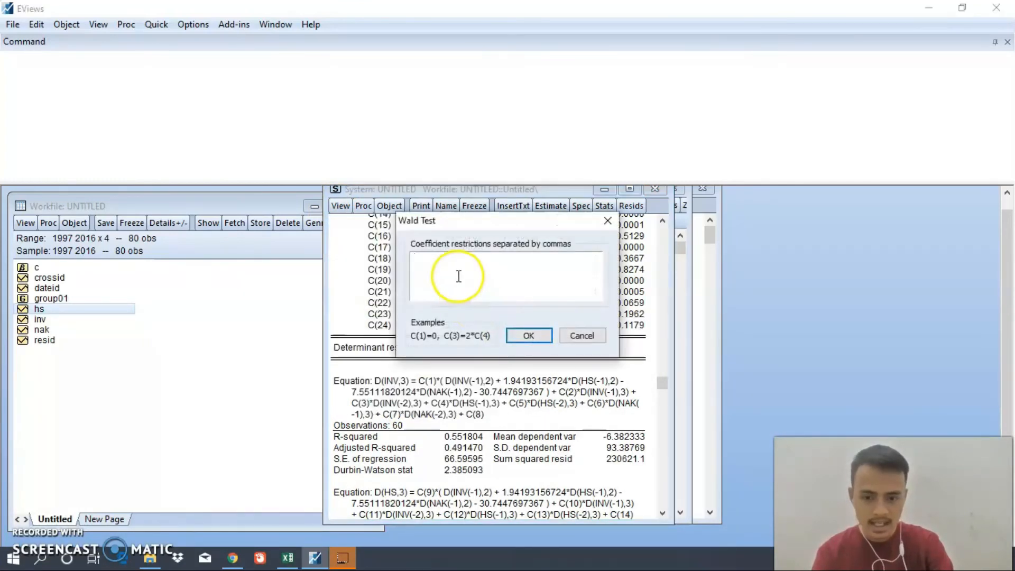
type("c(4)=c(5)=c")
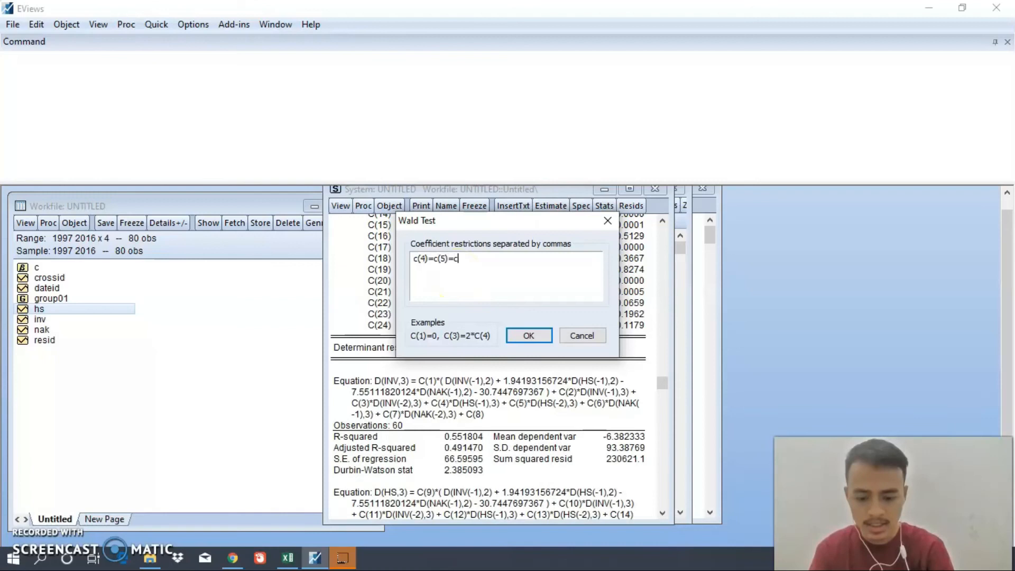
type("(6")
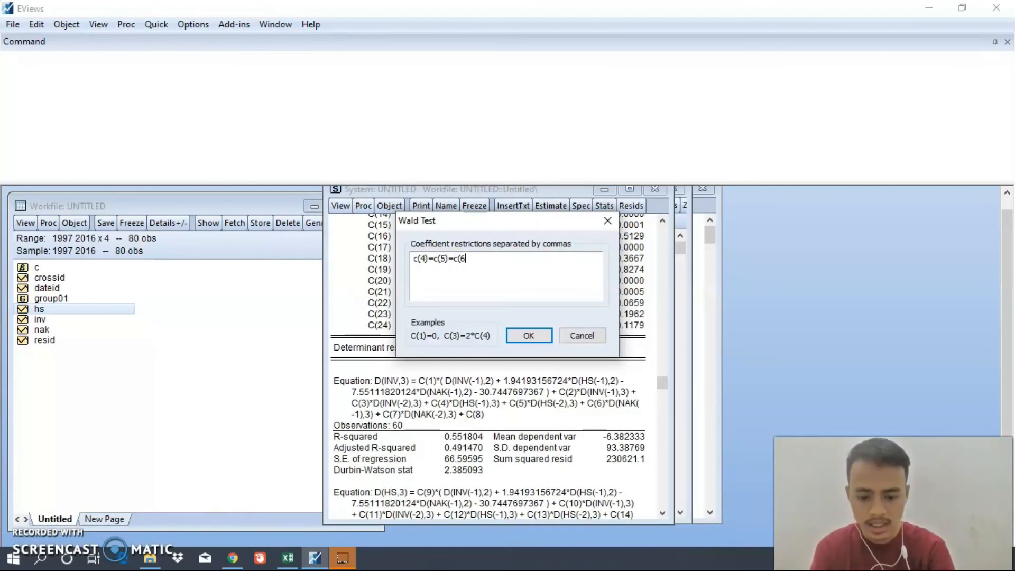
type(")=c9")
type("7)=0")
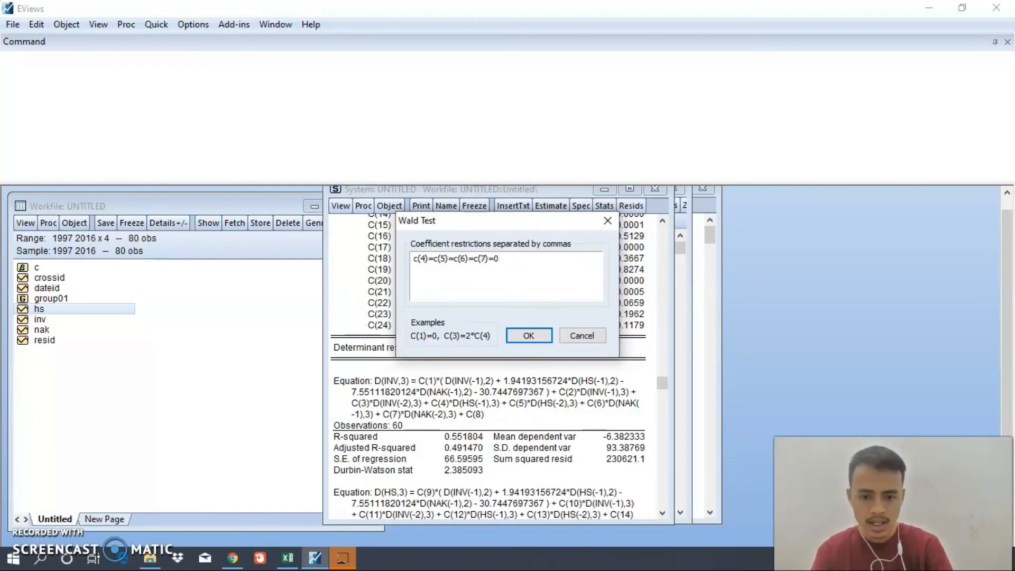
left_click(530, 337)
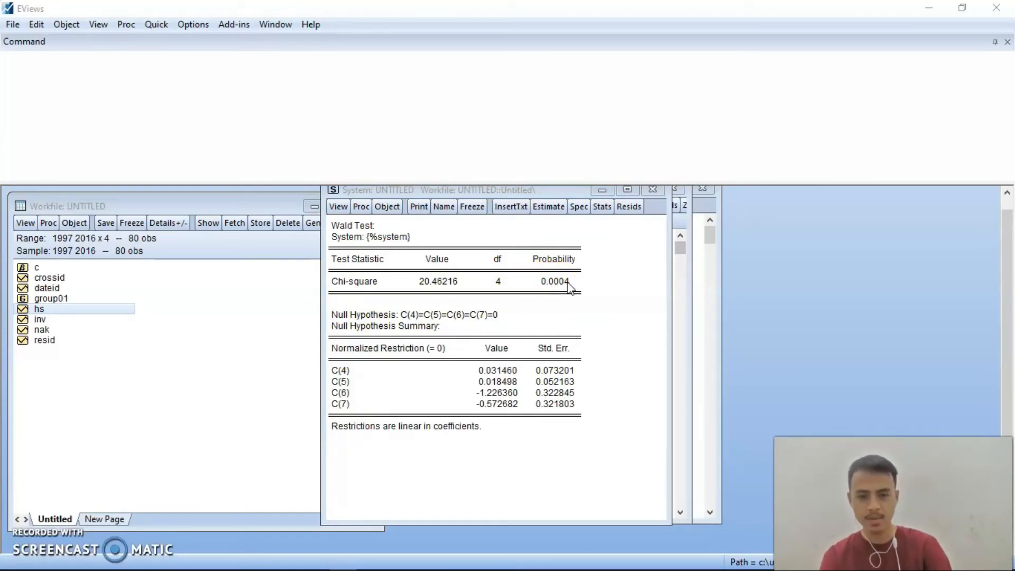
left_click(550, 286)
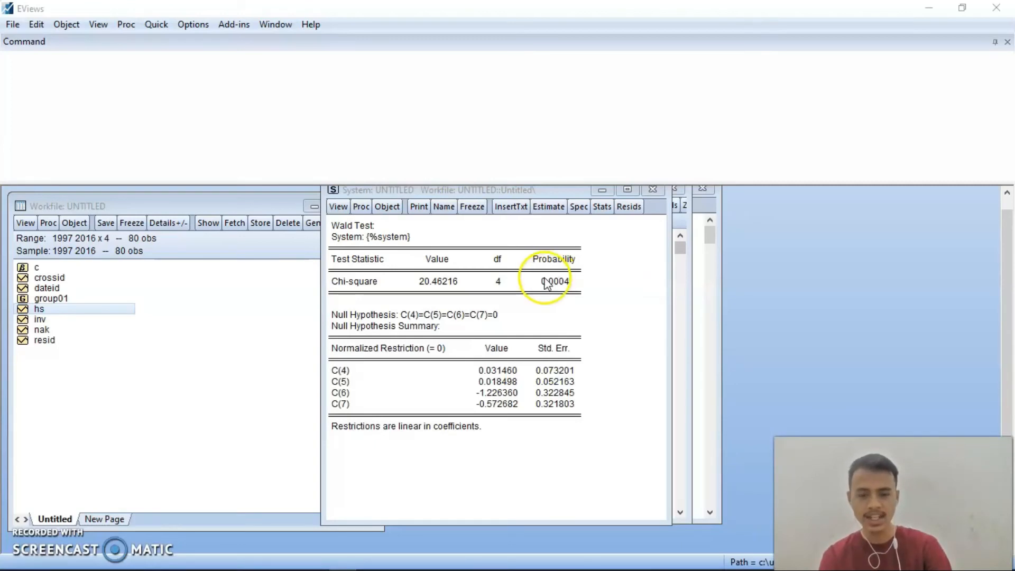